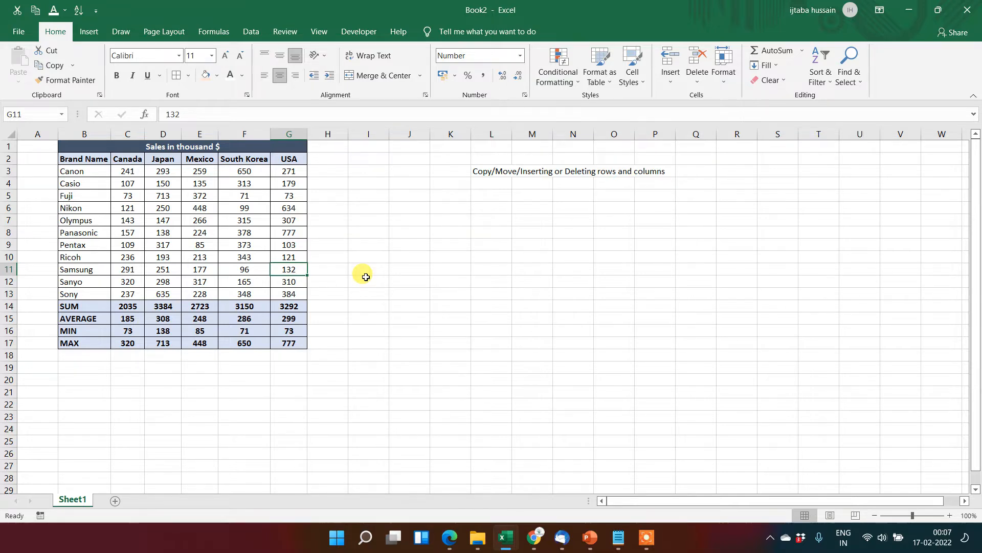
Step: Copy the Samsung value for South Korea into cell K11
{"action": "key", "text": "Left"}
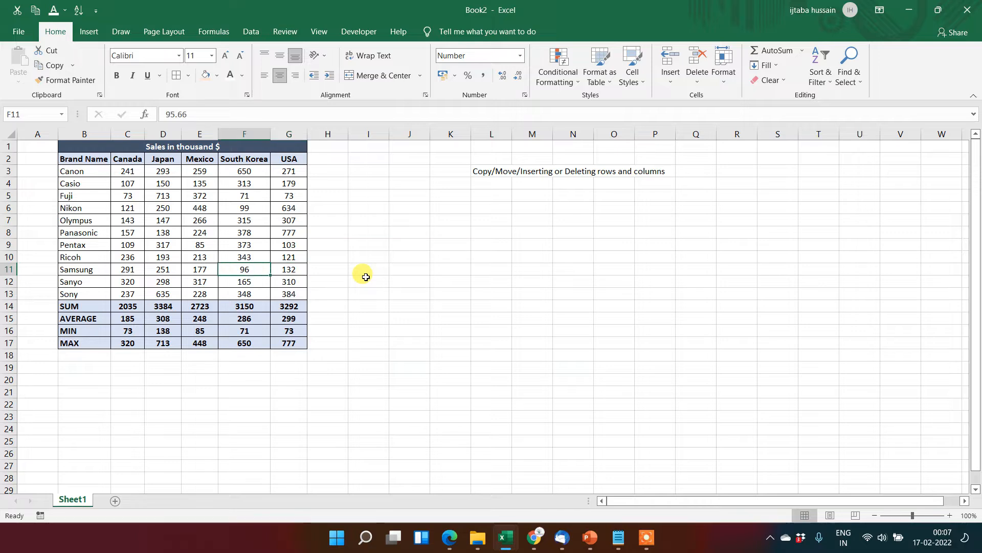
{"action": "key", "text": "ctrl+c"}
{"action": "key", "text": "Right"}
{"action": "key", "text": "Right"}
{"action": "key", "text": "Right"}
{"action": "key", "text": "Right"}
{"action": "key", "text": "Right"}
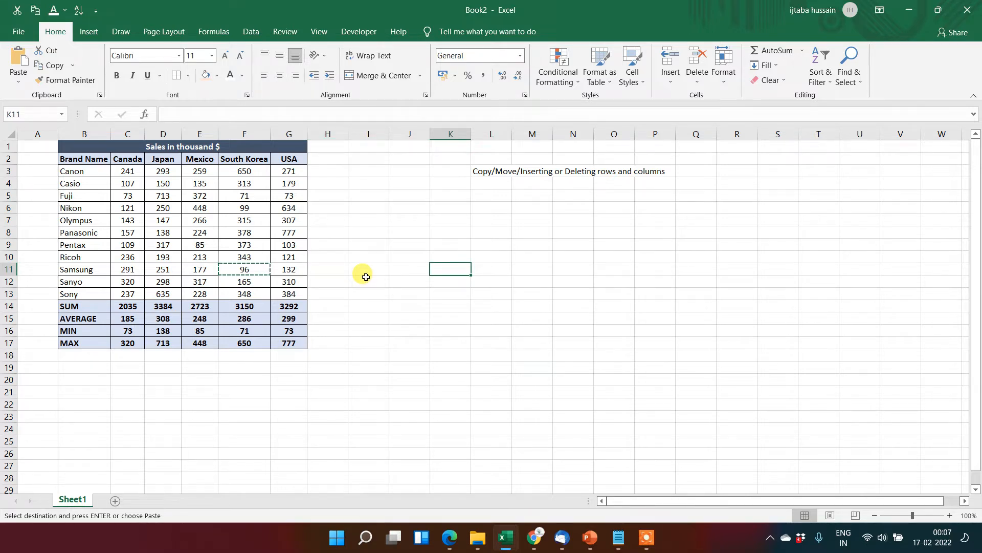
{"action": "key", "text": "ctrl+v"}
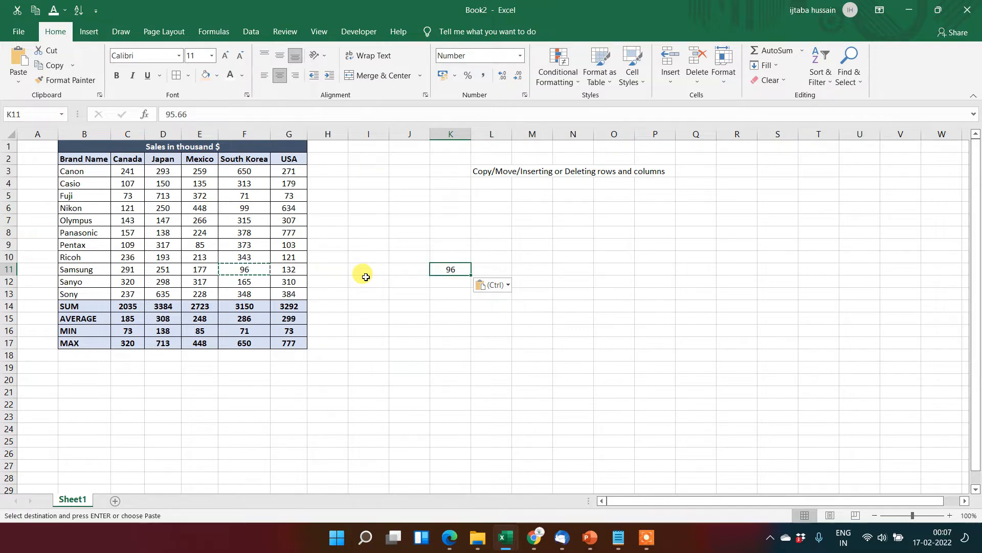
Step: Compare the copy in K11 with its source cell F11 and undo the paste
{"action": "left_click", "coordinate": [245, 270]}
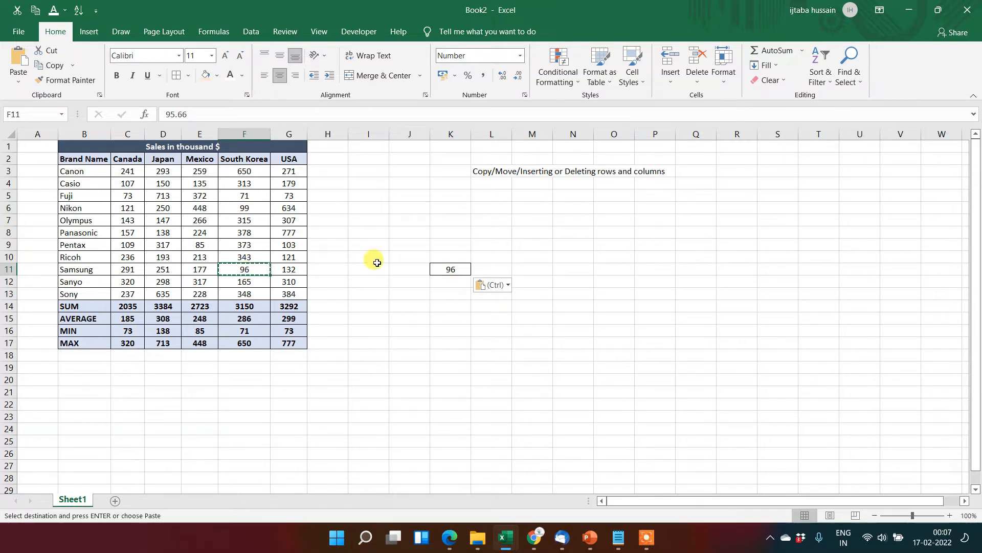
{"action": "left_click", "coordinate": [447, 269]}
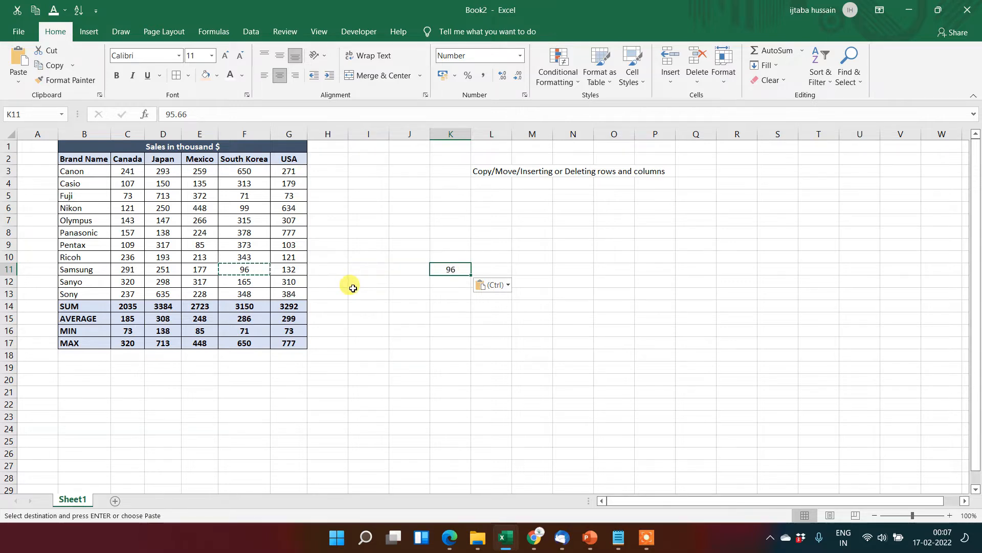
{"action": "key", "text": "ctrl+z"}
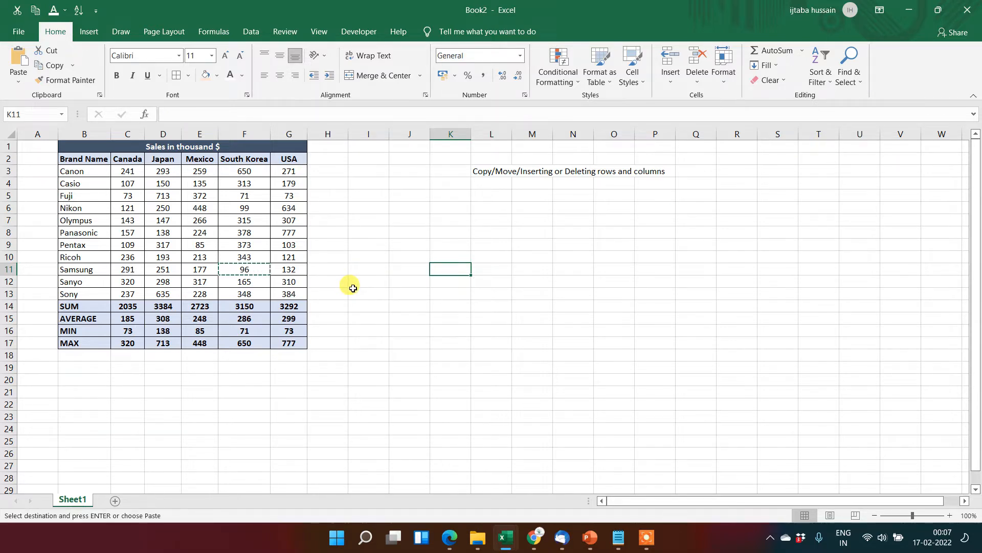
Step: Paste the copied Samsung South Korea value into cell L11
{"action": "left_click", "coordinate": [246, 271]}
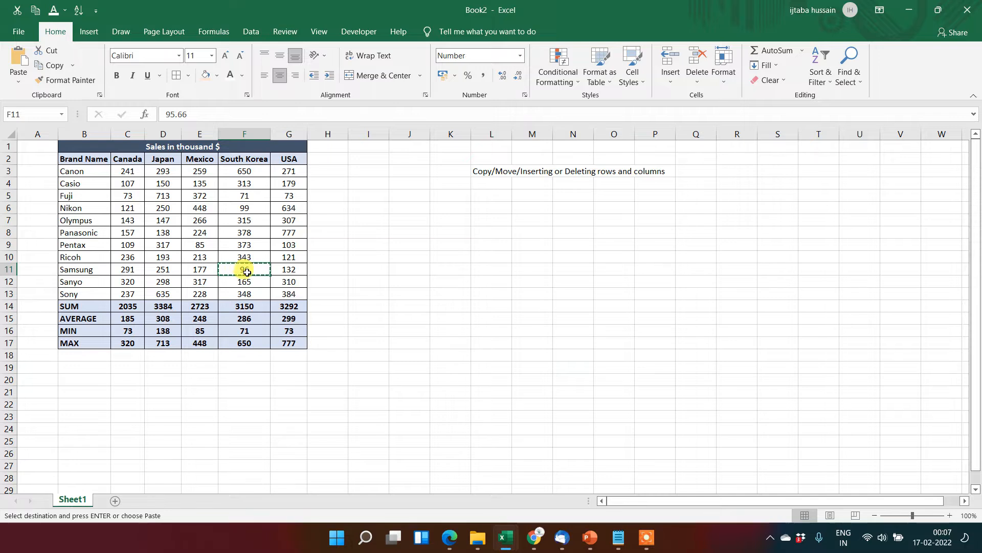
{"action": "key", "text": "Right"}
{"action": "key", "text": "Right"}
{"action": "key", "text": "Right"}
{"action": "key", "text": "Right"}
{"action": "key", "text": "Right"}
{"action": "key", "text": "Right"}
{"action": "key", "text": "Right"}
{"action": "key", "text": "Left"}
{"action": "key", "text": "Return"}
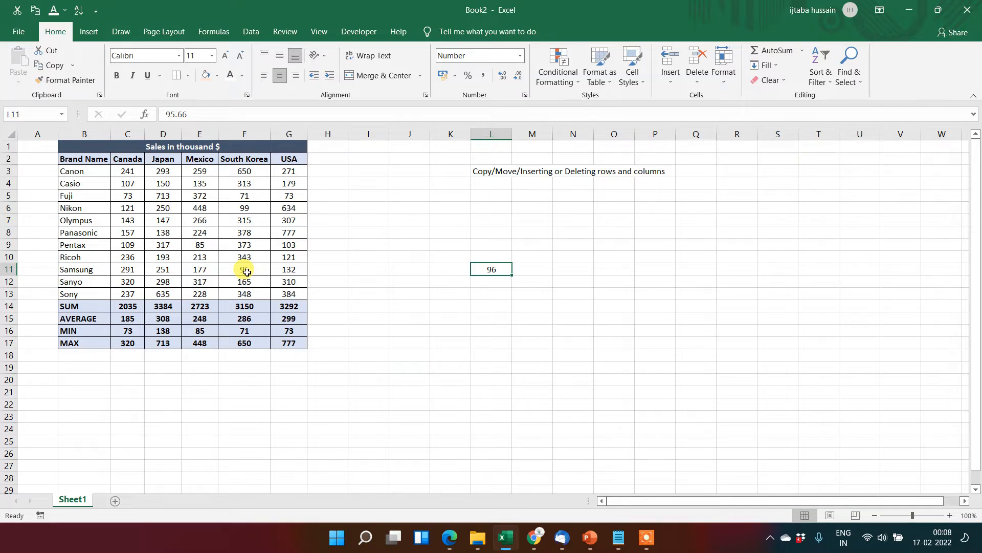
Step: Look along row 11 between the source and the copy in L11, and undo the paste
{"action": "key", "text": "Left"}
{"action": "key", "text": "Left"}
{"action": "key", "text": "Left"}
{"action": "key", "text": "Left"}
{"action": "key", "text": "Left"}
{"action": "key", "text": "Left"}
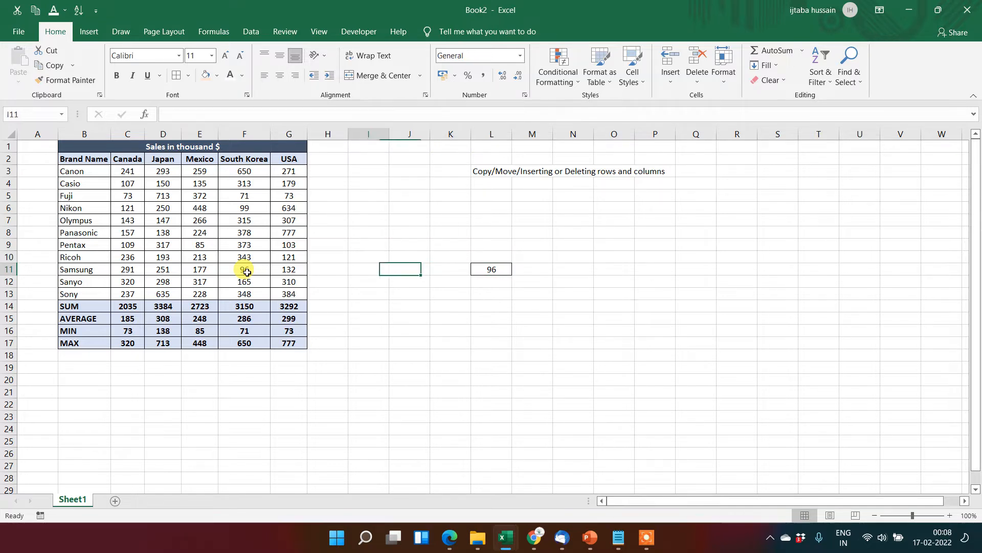
{"action": "key", "text": "Right"}
{"action": "key", "text": "Right"}
{"action": "key", "text": "Right"}
{"action": "key", "text": "Right"}
{"action": "key", "text": "Right"}
{"action": "key", "text": "Right"}
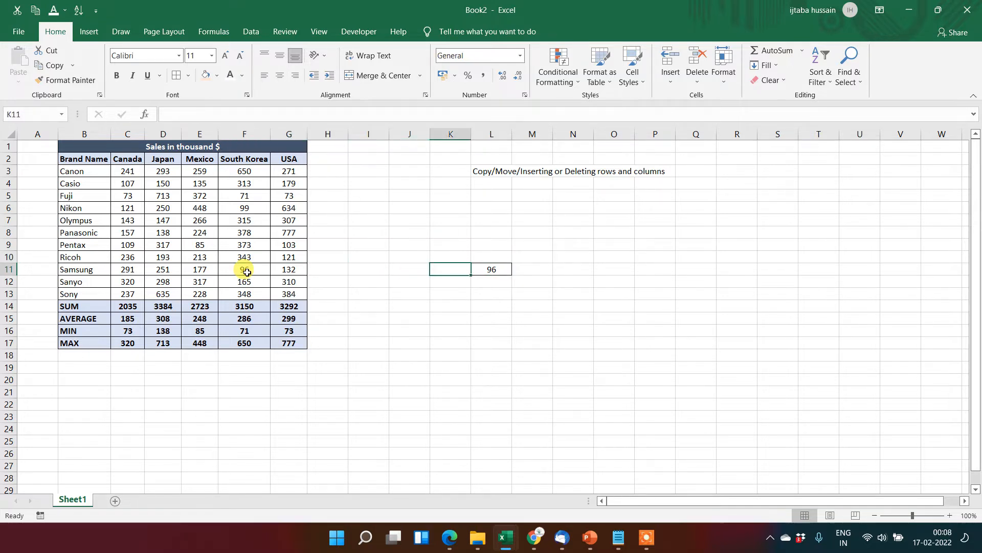
{"action": "key", "text": "ctrl+z"}
Step: Cut the Samsung South Korea value from F11 and move it to cell K11
{"action": "key", "text": "Left"}
{"action": "key", "text": "Left"}
{"action": "key", "text": "Left"}
{"action": "key", "text": "Left"}
{"action": "key", "text": "Left"}
{"action": "key", "text": "Left"}
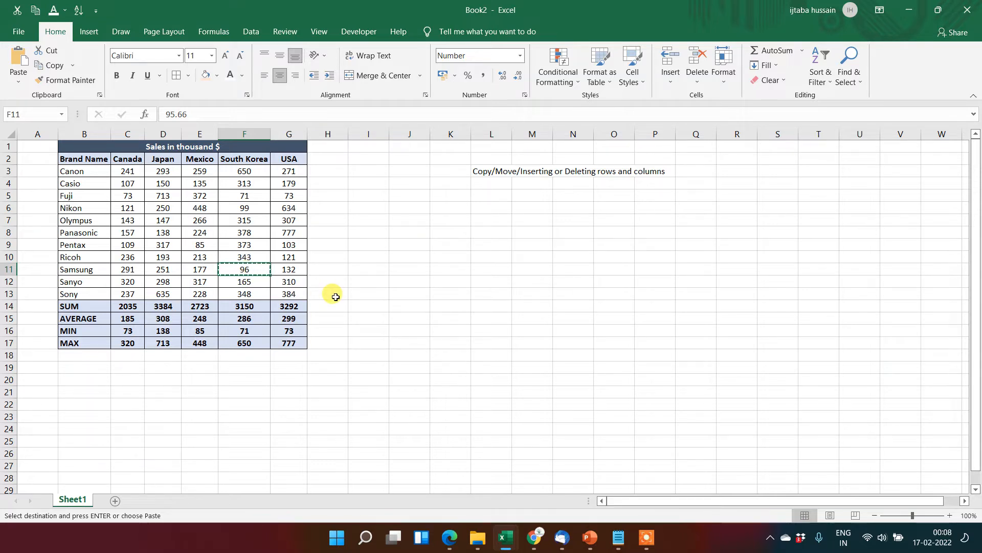
{"action": "key", "text": "Right"}
{"action": "key", "text": "Right"}
{"action": "key", "text": "Right"}
{"action": "key", "text": "Right"}
{"action": "key", "text": "Right"}
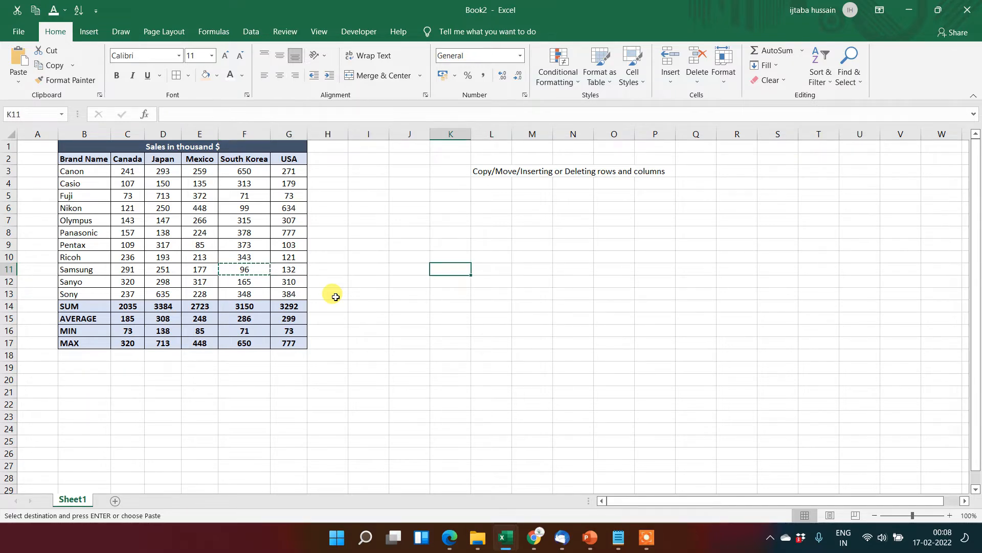
{"action": "key", "text": "Return"}
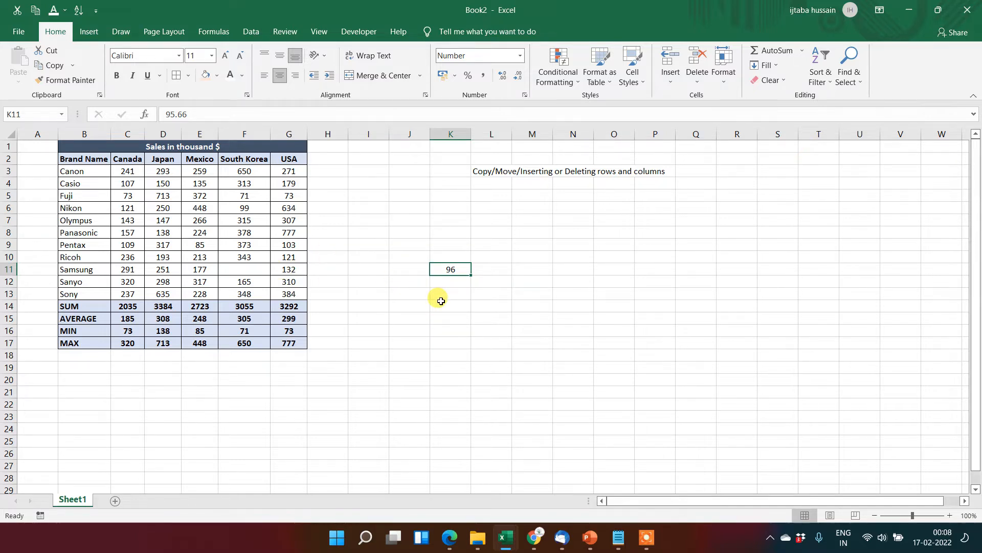
Step: Enter 96 as the Samsung value for South Korea in cell F11
{"action": "left_click", "coordinate": [246, 270]}
{"action": "type", "text": "96"}
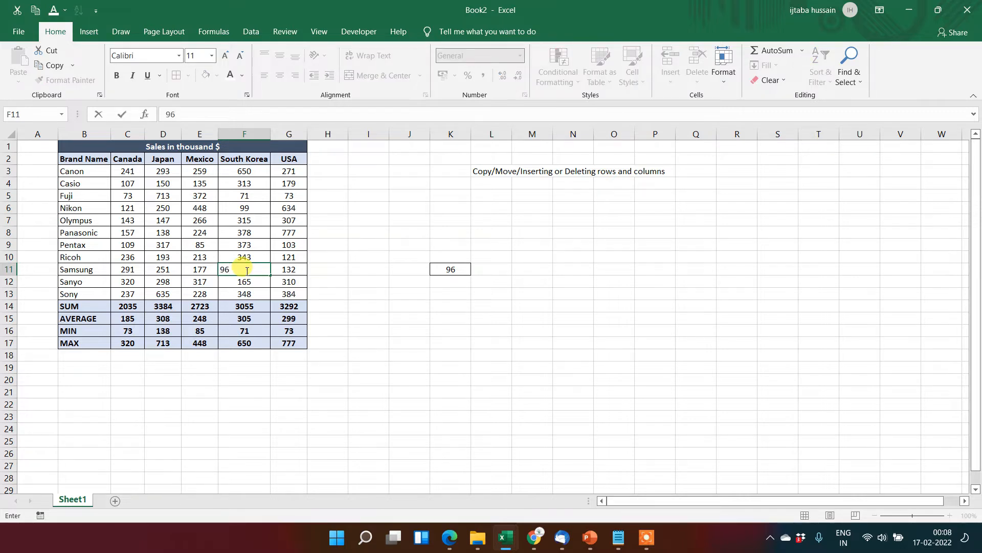
{"action": "key", "text": "Return"}
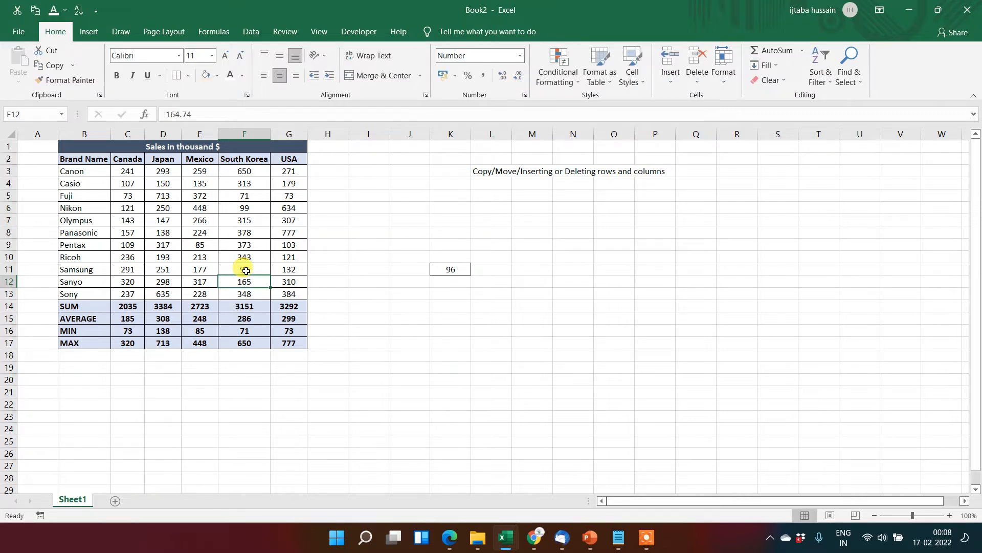
{"action": "left_click", "coordinate": [451, 275]}
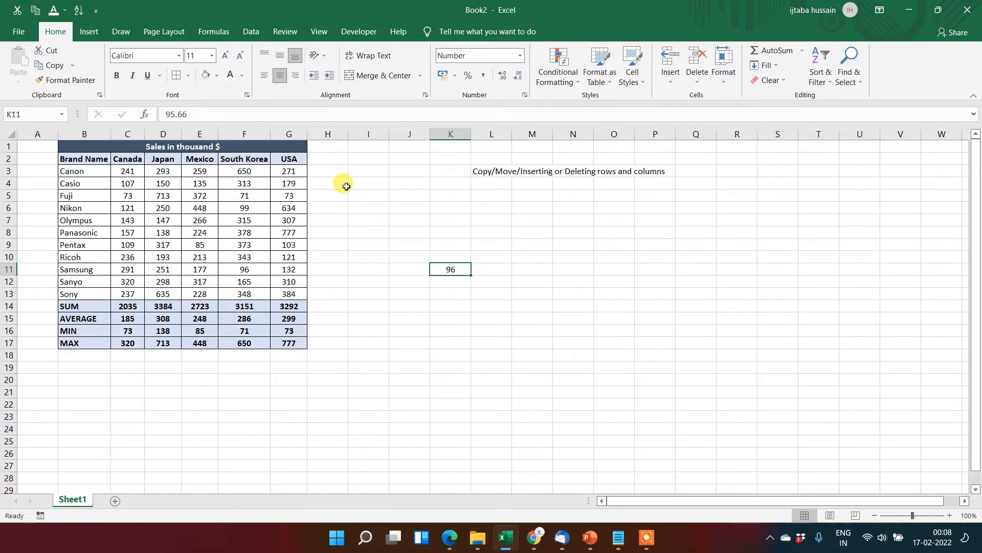
Step: Insert blank cells across the table at the Sanyo row, shifting the existing cells down
{"action": "left_click", "coordinate": [176, 257]}
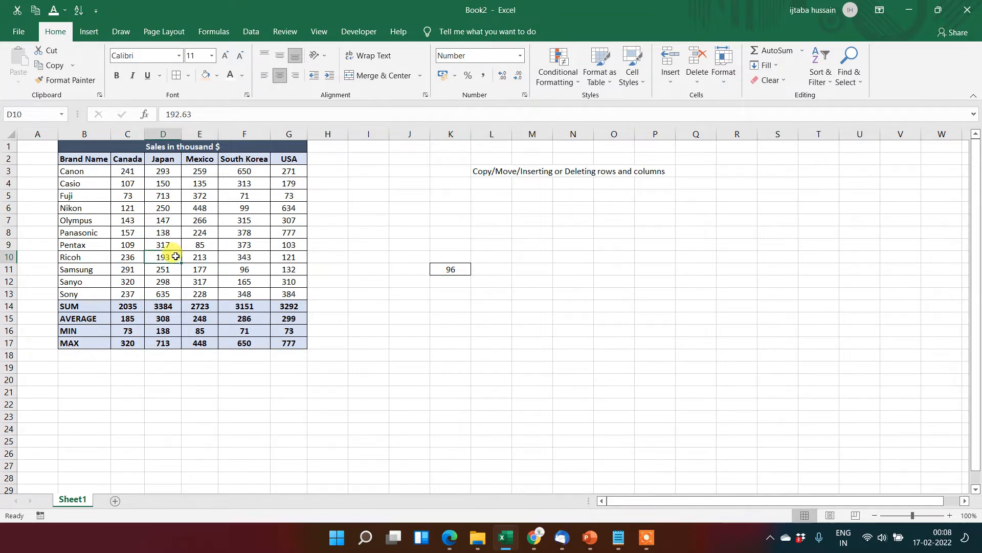
{"action": "key", "text": "Left"}
{"action": "key", "text": "Left"}
{"action": "key", "text": "Down"}
{"action": "key", "text": "Down"}
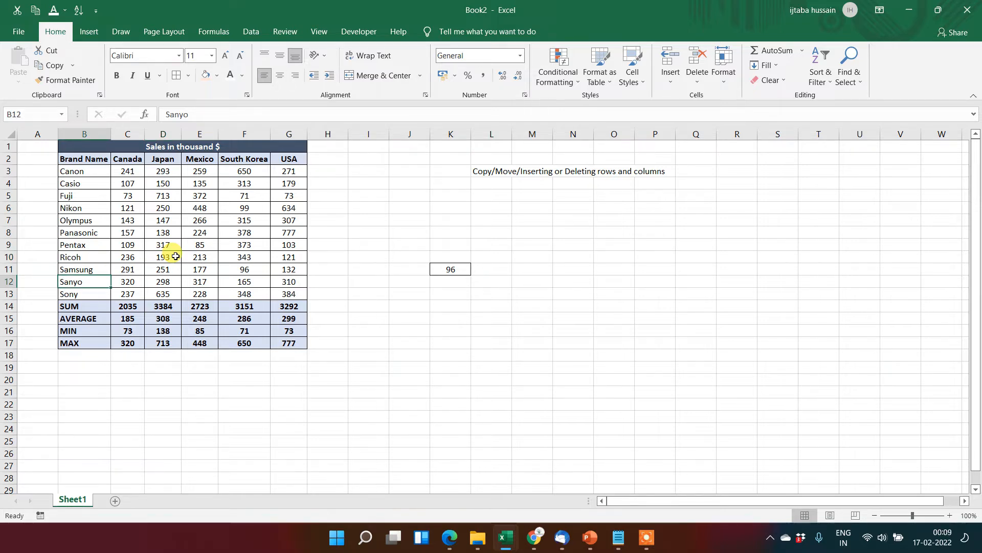
{"action": "key", "text": "ctrl+shift+Right"}
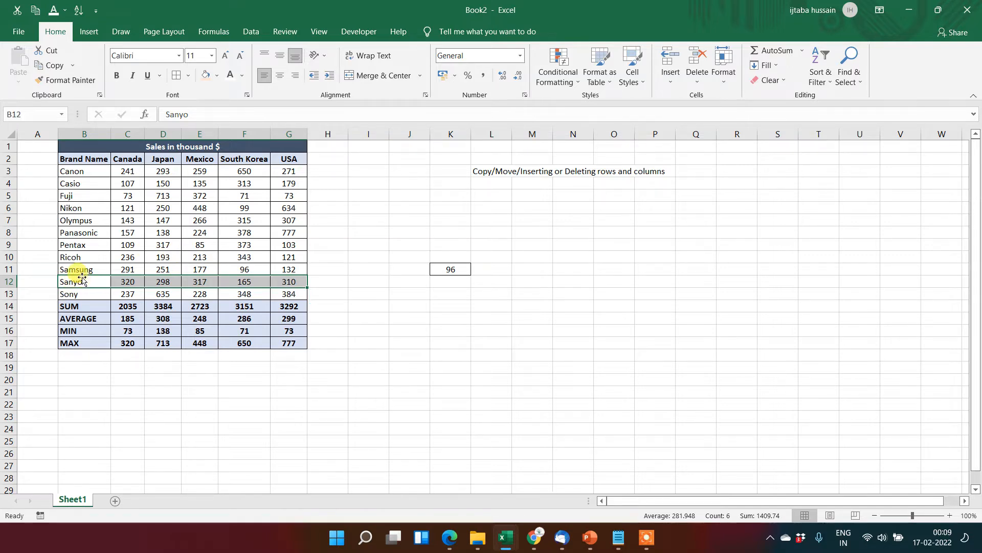
{"action": "right_click", "coordinate": [83, 281]}
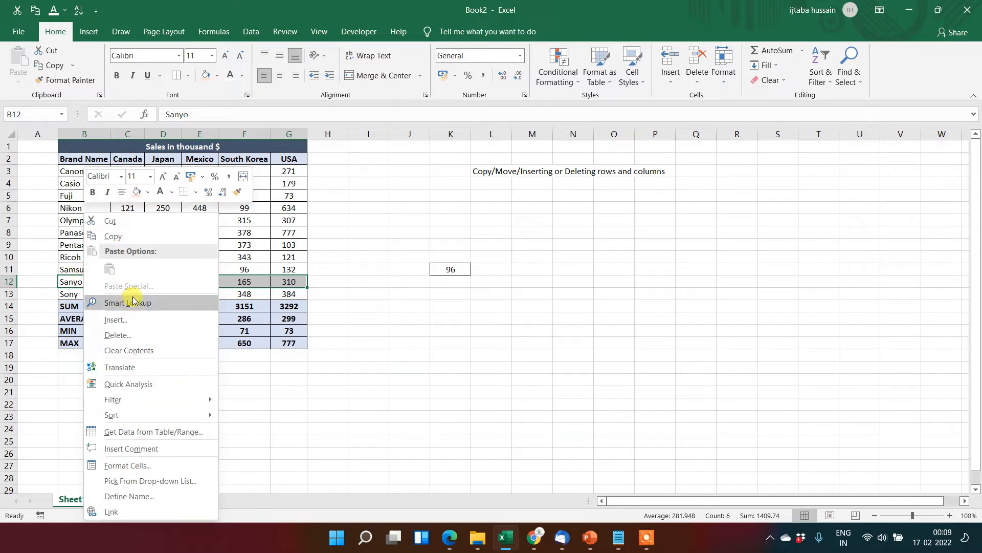
{"action": "left_click", "coordinate": [150, 322]}
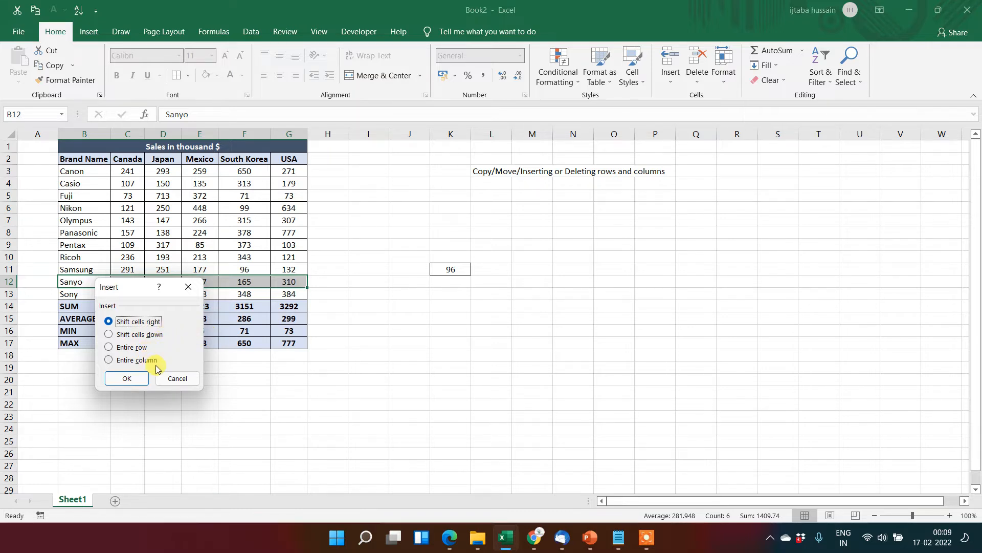
{"action": "left_click", "coordinate": [109, 336]}
{"action": "key", "text": "Return"}
Step: Examine the newly inserted blank cells across the table in row 12
{"action": "key", "text": "Up"}
{"action": "key", "text": "Down"}
{"action": "key", "text": "shift+Right"}
{"action": "key", "text": "shift+Right"}
{"action": "key", "text": "shift+Right"}
{"action": "key", "text": "shift+Right"}
{"action": "key", "text": "shift+Right"}
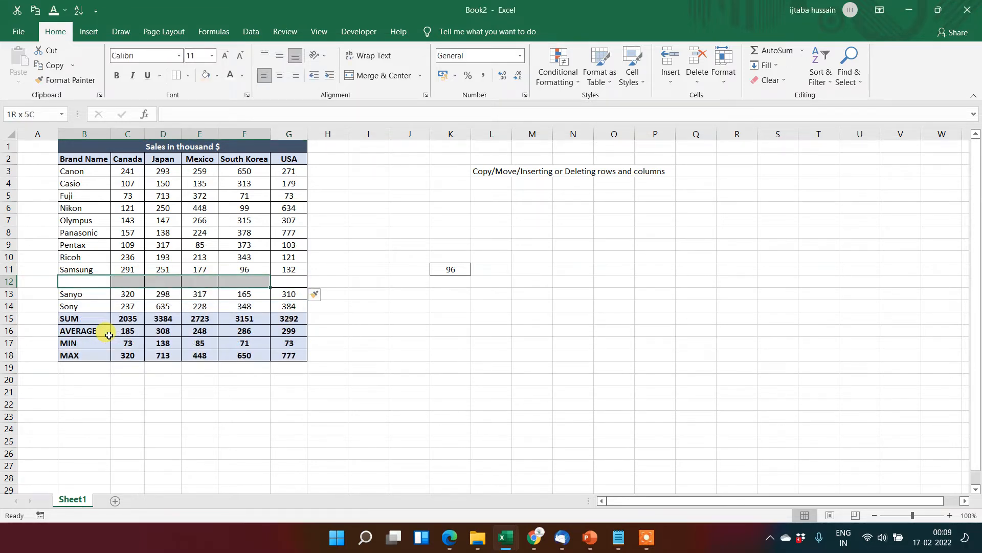
Step: Insert an entire blank row directly above the Sanyo row
{"action": "key", "text": "Down"}
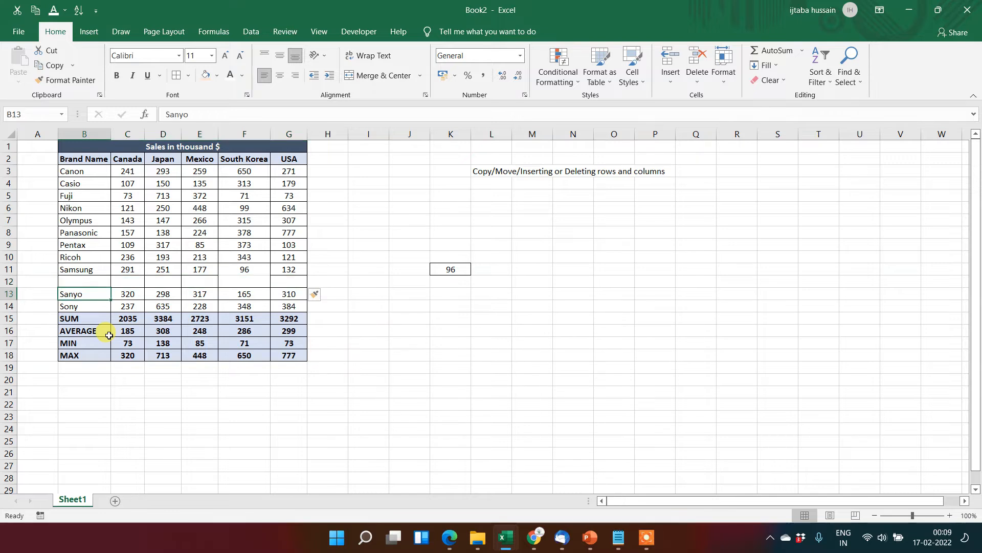
{"action": "key", "text": "ctrl+shift+Right"}
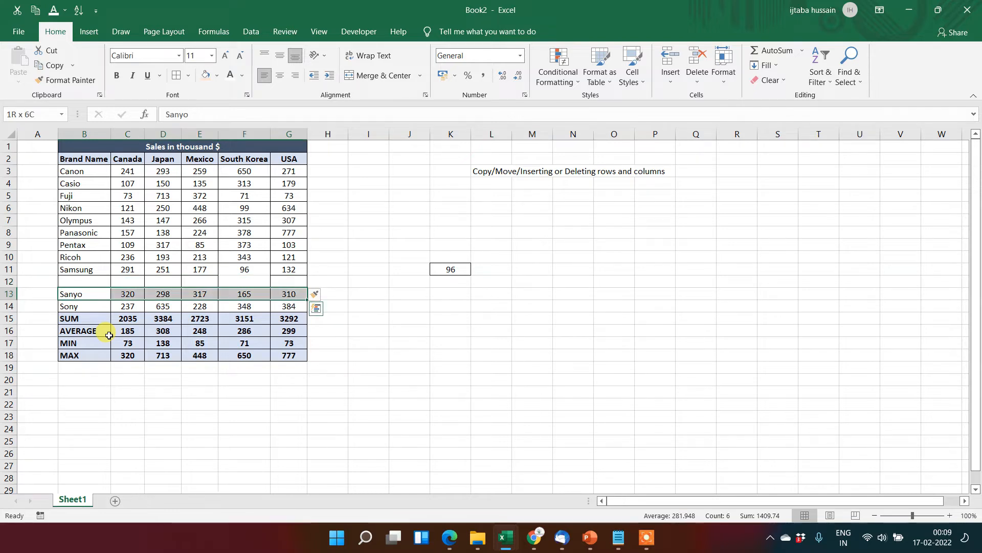
{"action": "right_click", "coordinate": [82, 289]}
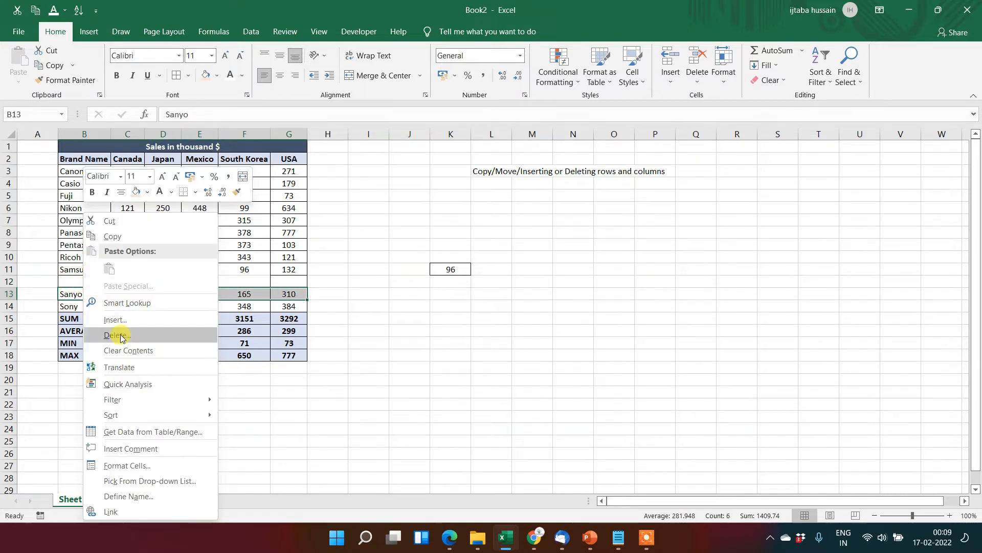
{"action": "left_click", "coordinate": [132, 322]}
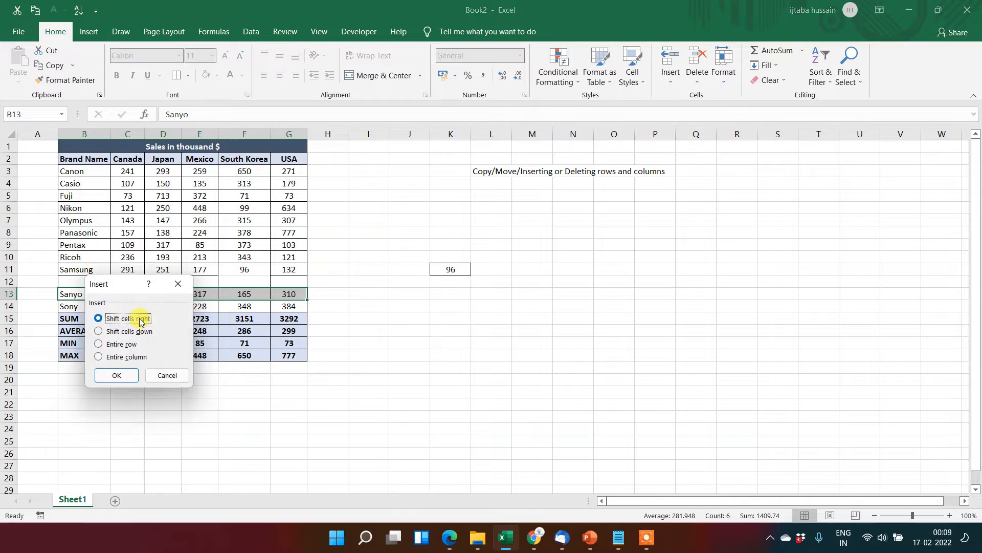
{"action": "left_click", "coordinate": [133, 344]}
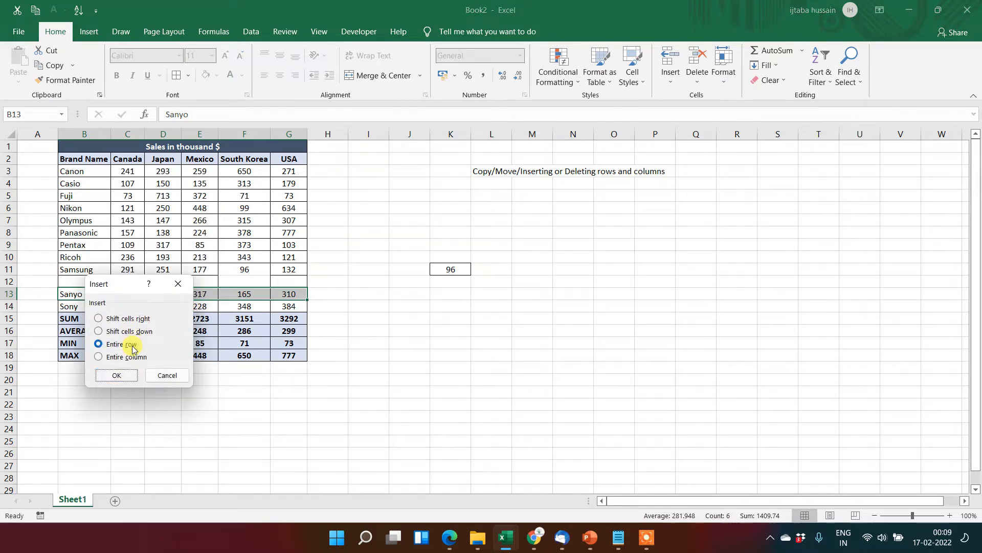
{"action": "key", "text": "Return"}
{"action": "key", "text": "Up"}
{"action": "key", "text": "Down"}
{"action": "key", "text": "Down"}
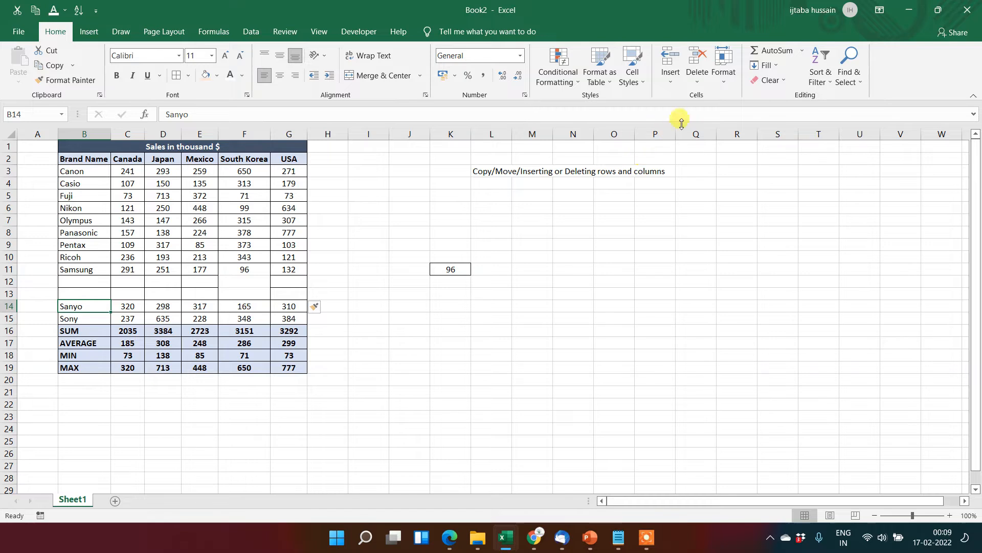
Step: Review the available insert options for cells, sheet rows, sheet columns and sheets
{"action": "left_click", "coordinate": [674, 84]}
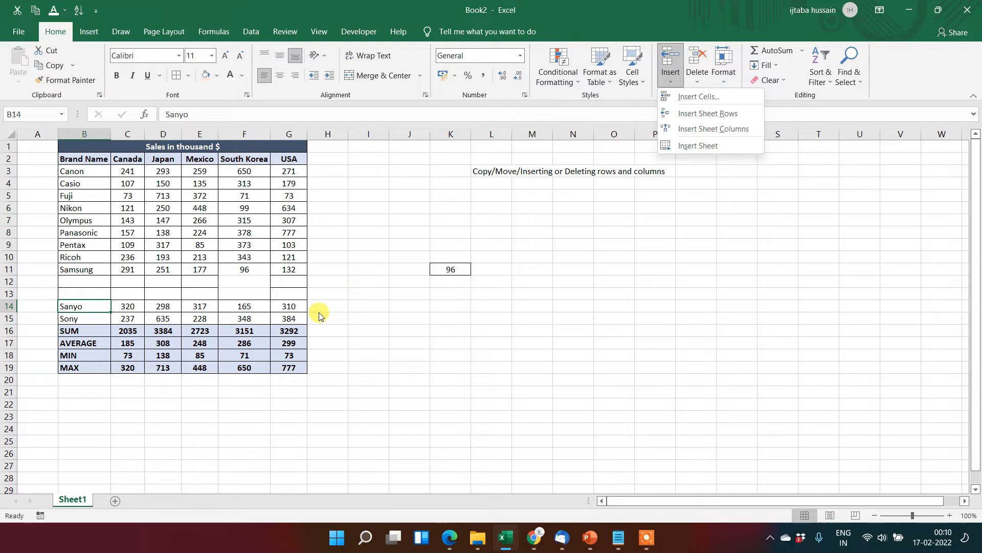
{"action": "key", "text": "Down"}
{"action": "key", "text": "Escape"}
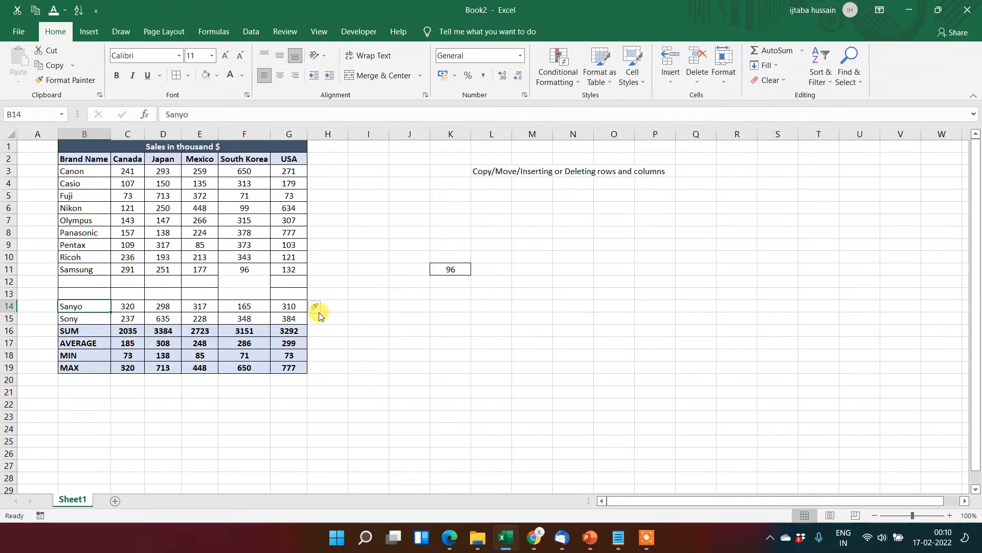
Step: Delete the blank cells B12:G13 above the Sanyo row, shifting the cells below up
{"action": "key", "text": "Up"}
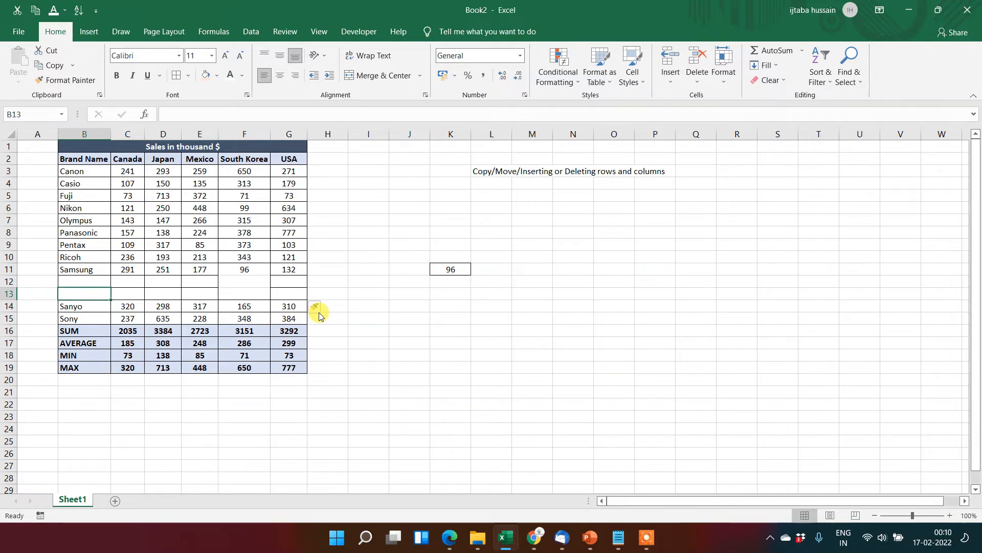
{"action": "key", "text": "shift+Up"}
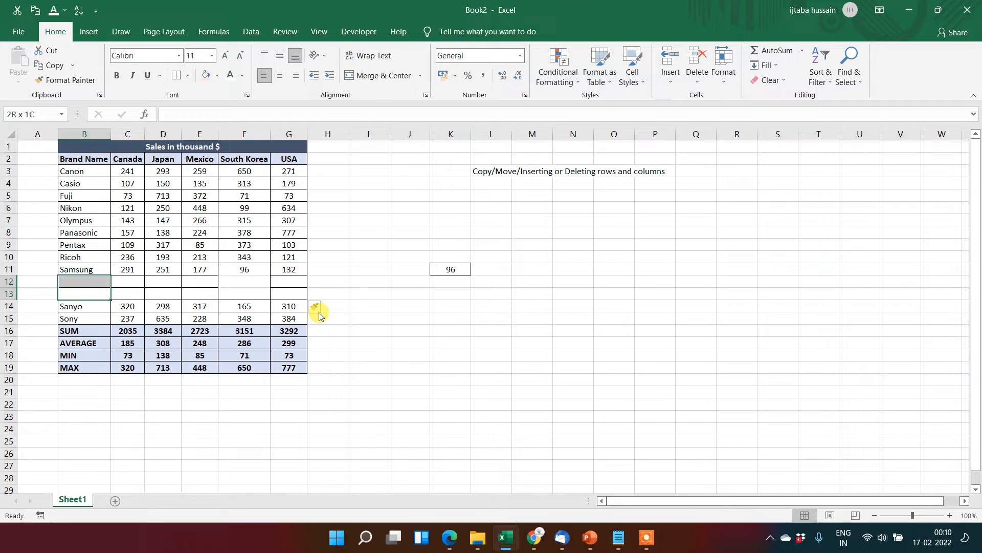
{"action": "key", "text": "shift+Right"}
{"action": "key", "text": "shift+Right"}
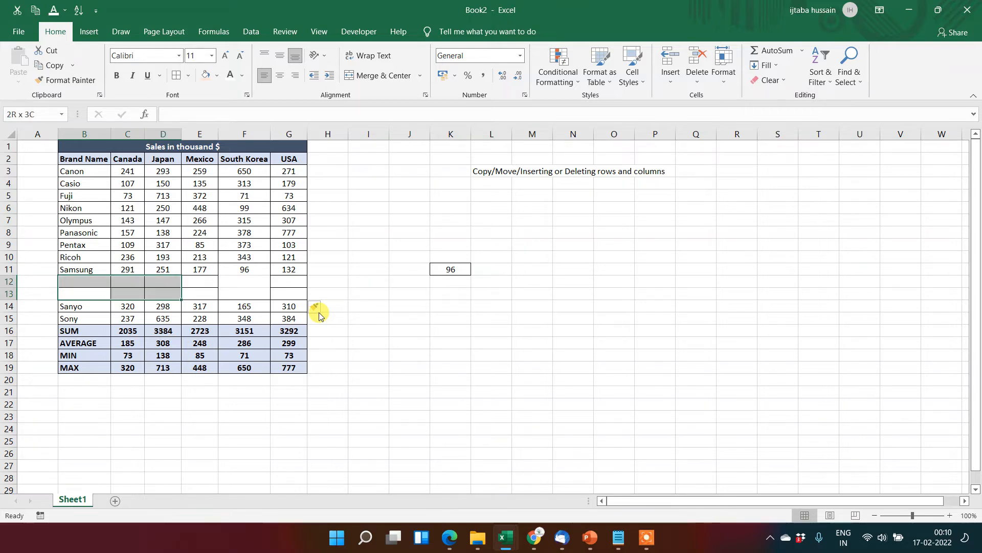
{"action": "key", "text": "shift+Right"}
{"action": "key", "text": "shift+Right"}
{"action": "key", "text": "shift+Right"}
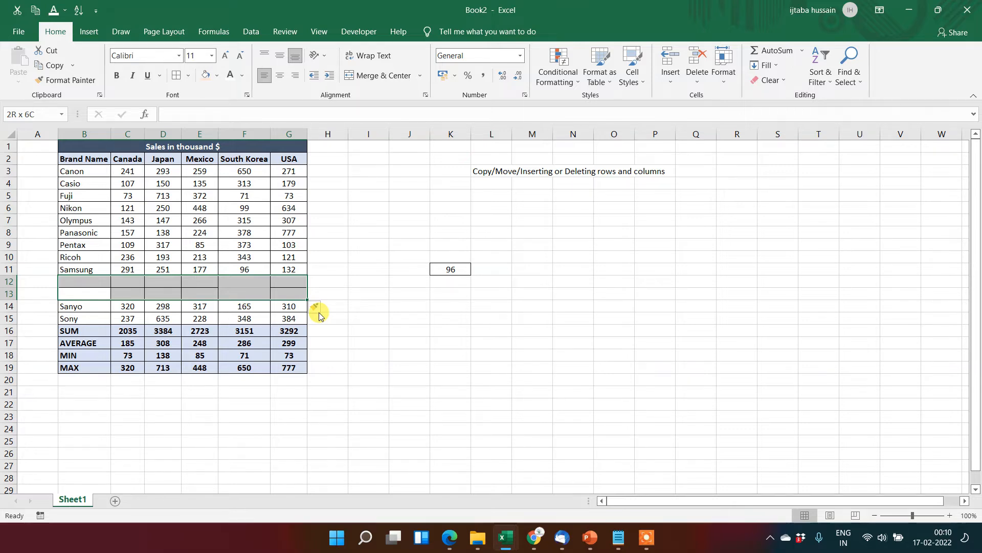
{"action": "right_click", "coordinate": [285, 291]}
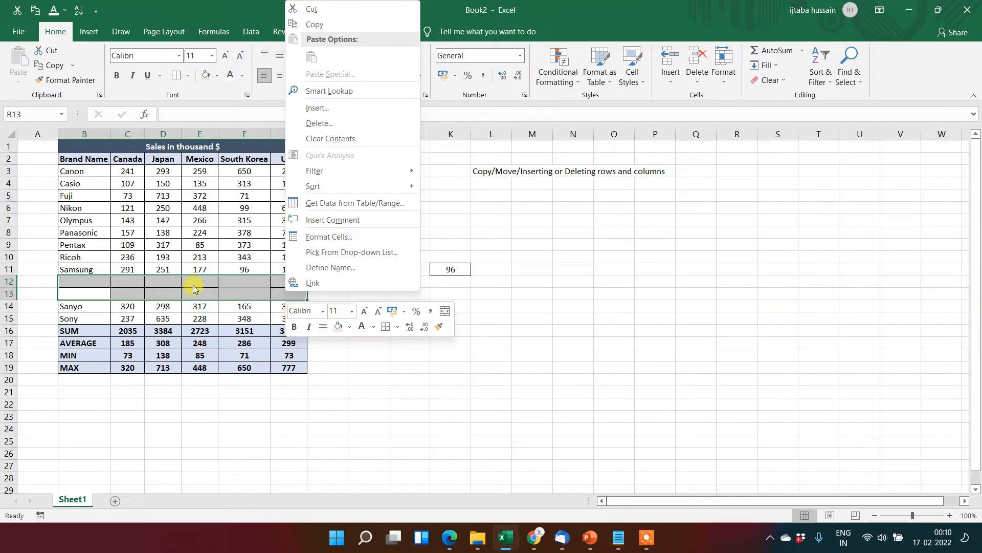
{"action": "left_click", "coordinate": [342, 124]}
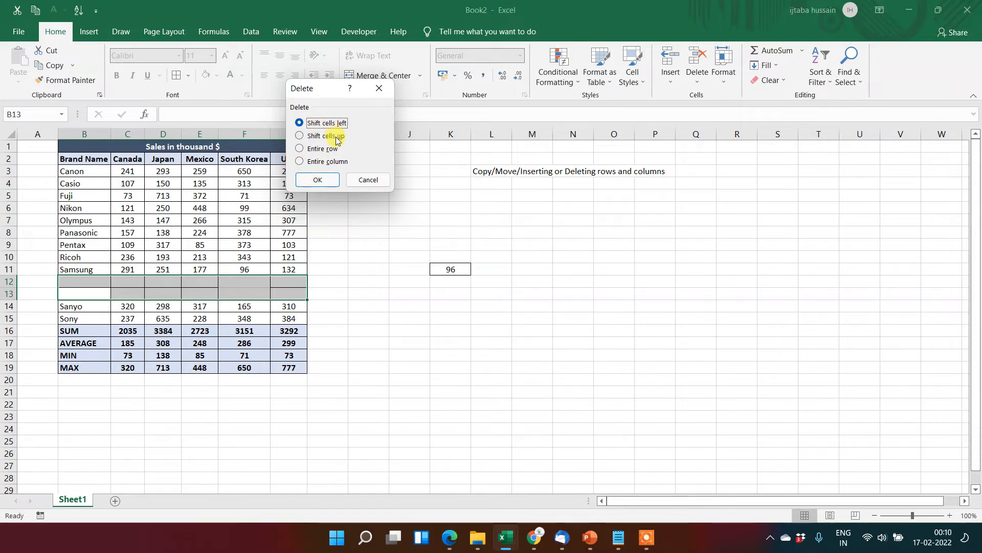
{"action": "left_click", "coordinate": [298, 136]}
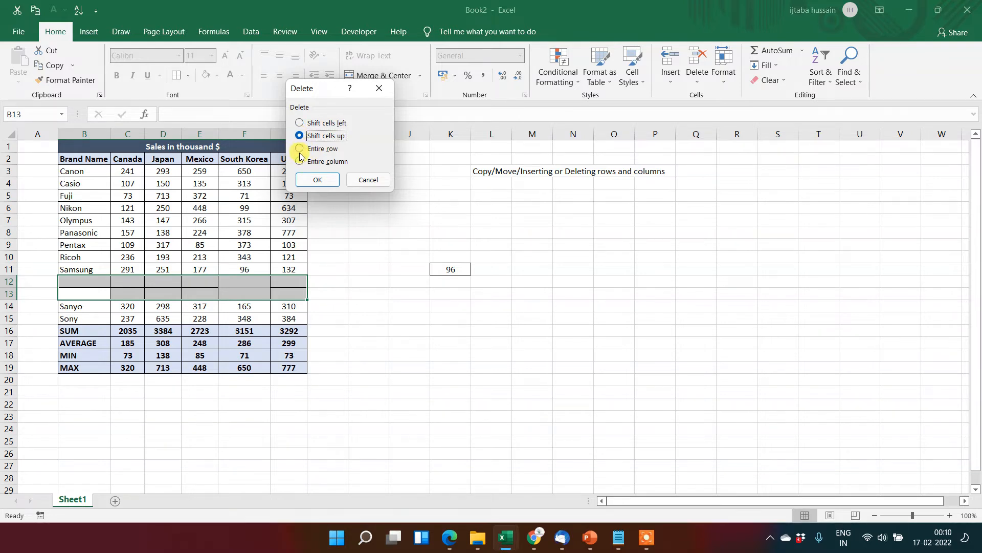
{"action": "left_click", "coordinate": [318, 181]}
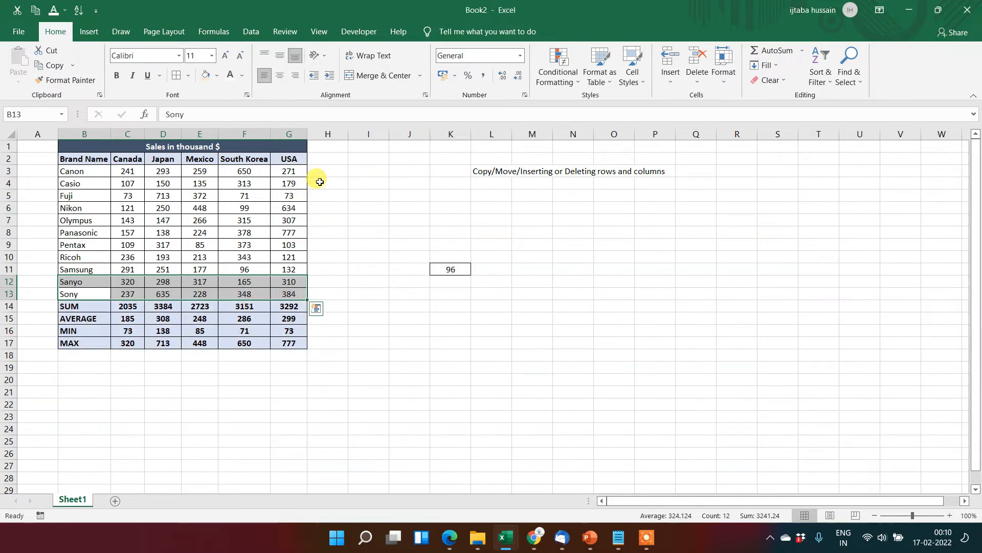
Step: Insert blank cells at the South Korea column from its header to the MAX row, shifting the existing cells right
{"action": "key", "text": "Up"}
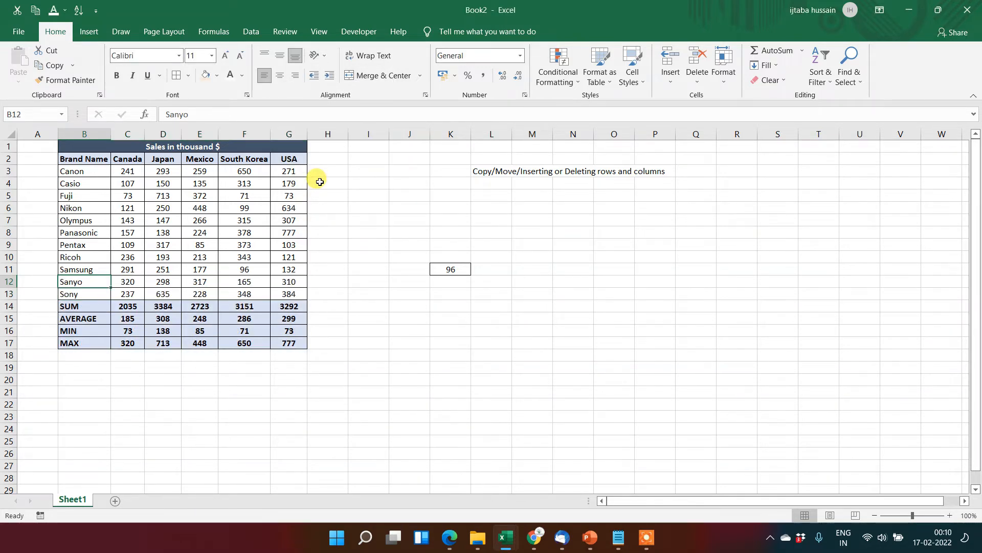
{"action": "key", "text": "ctrl+shift+Right"}
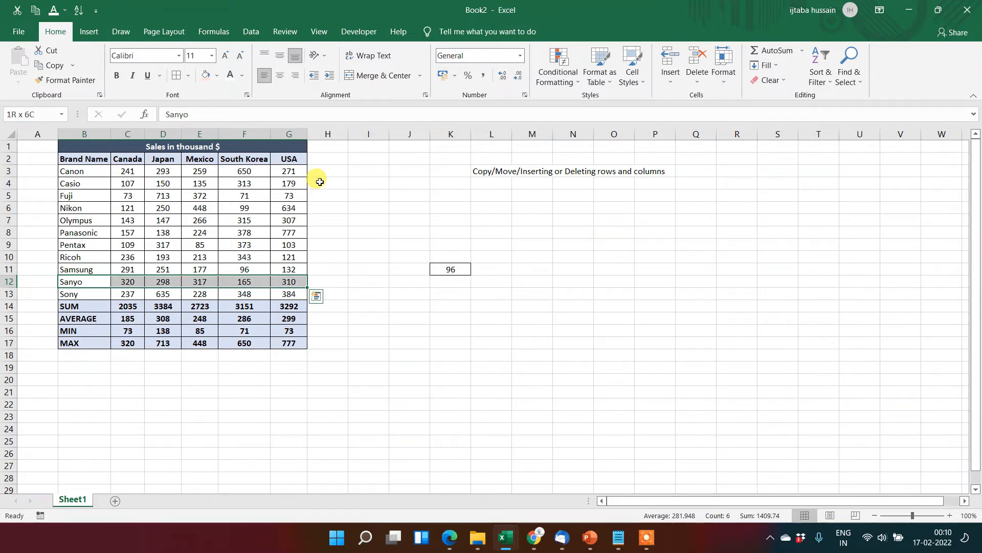
{"action": "left_click", "coordinate": [259, 166]}
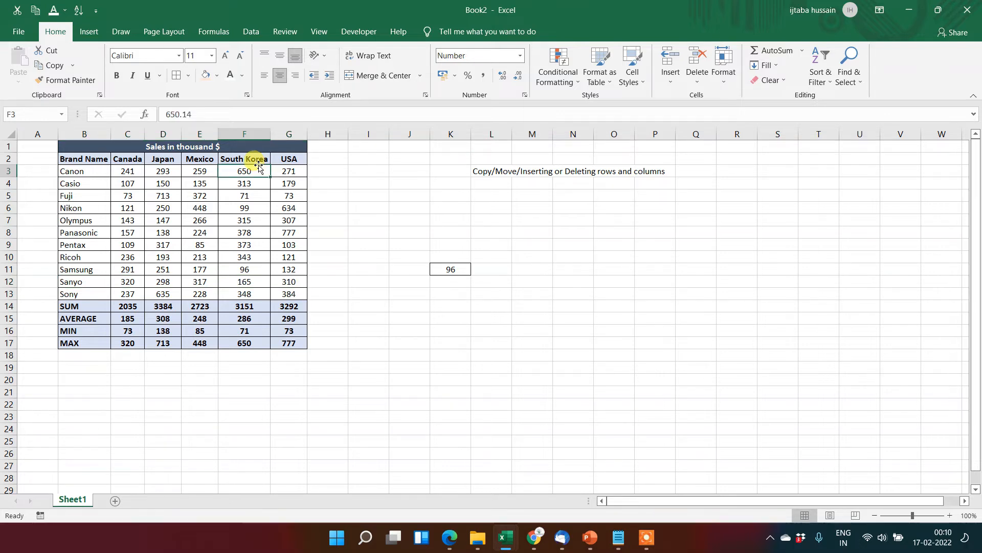
{"action": "left_click", "coordinate": [258, 164]}
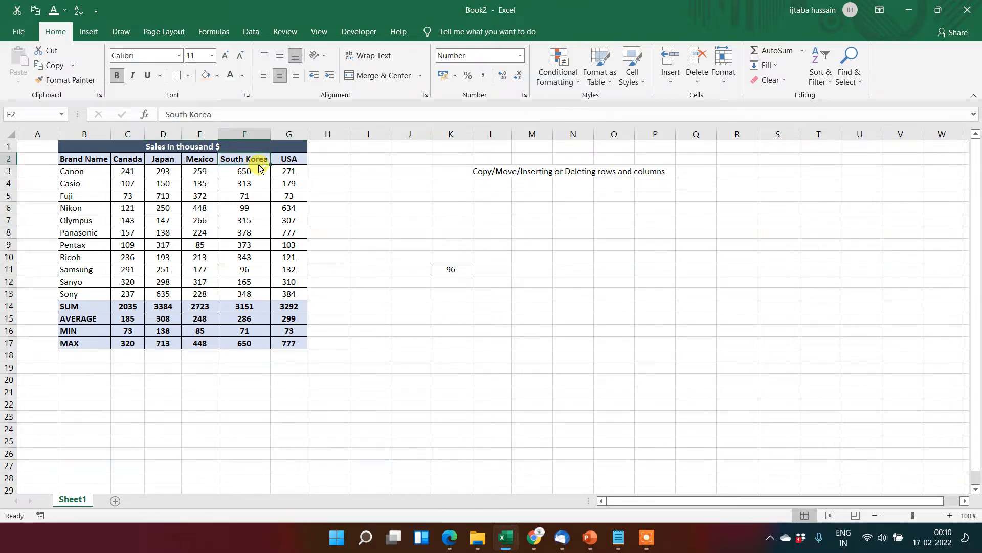
{"action": "key", "text": "ctrl+shift+Down"}
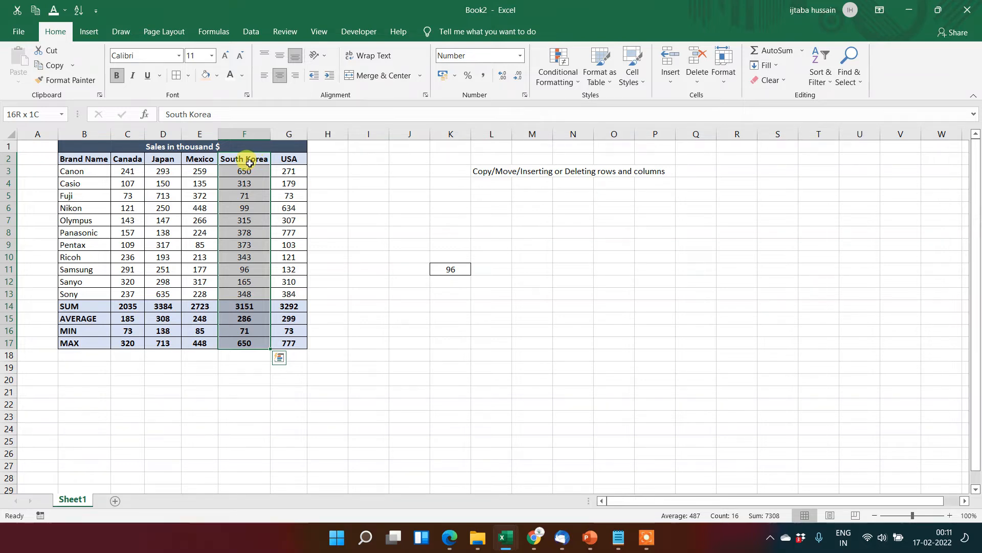
{"action": "right_click", "coordinate": [250, 163]}
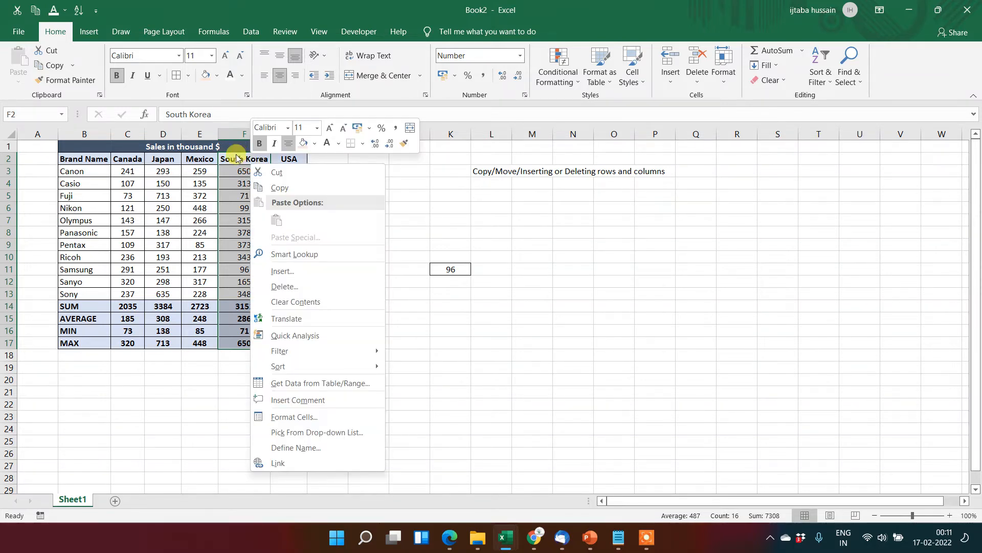
{"action": "left_click", "coordinate": [281, 276]}
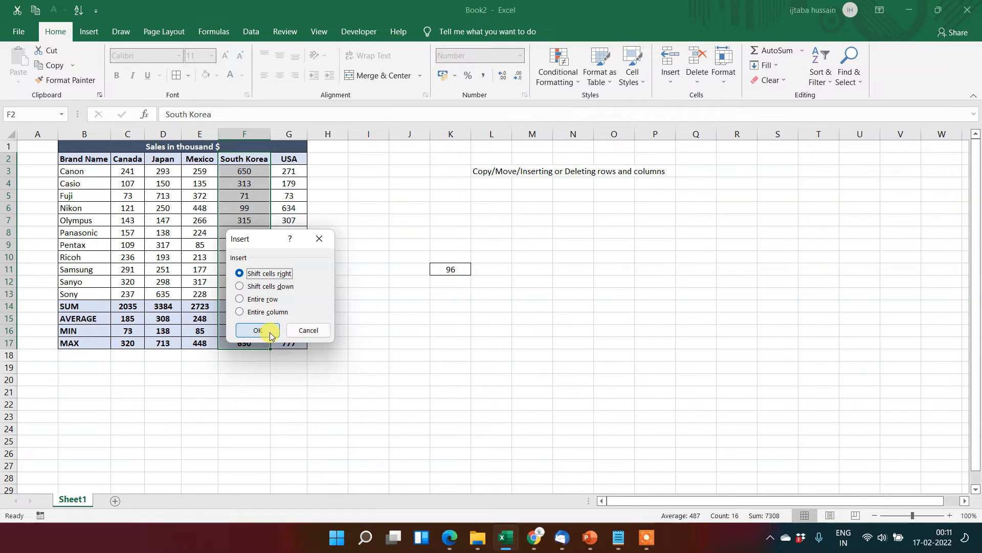
{"action": "left_click", "coordinate": [258, 330]}
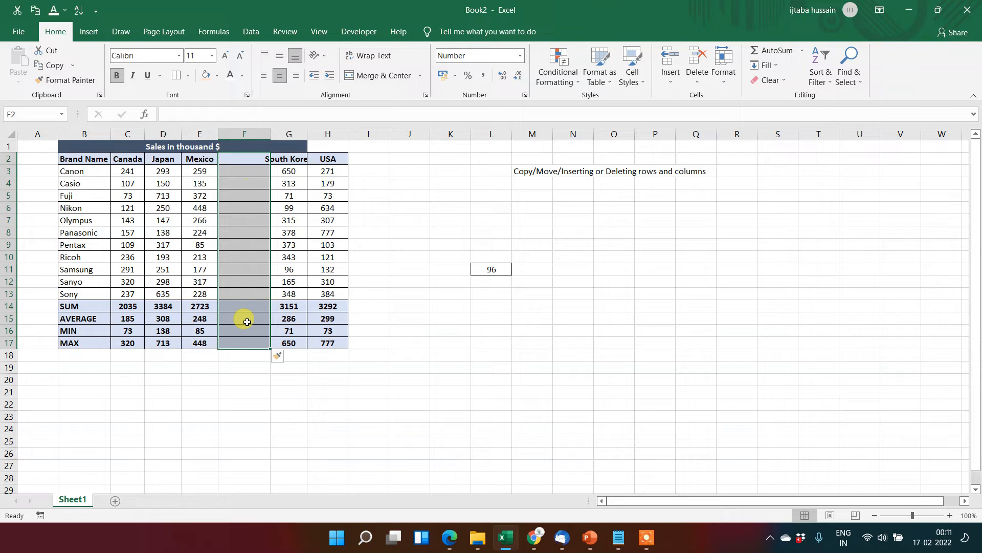
Step: Delete the blank cells between the Mexico and South Korea columns, shifting the remaining cells left
{"action": "right_click", "coordinate": [256, 159]}
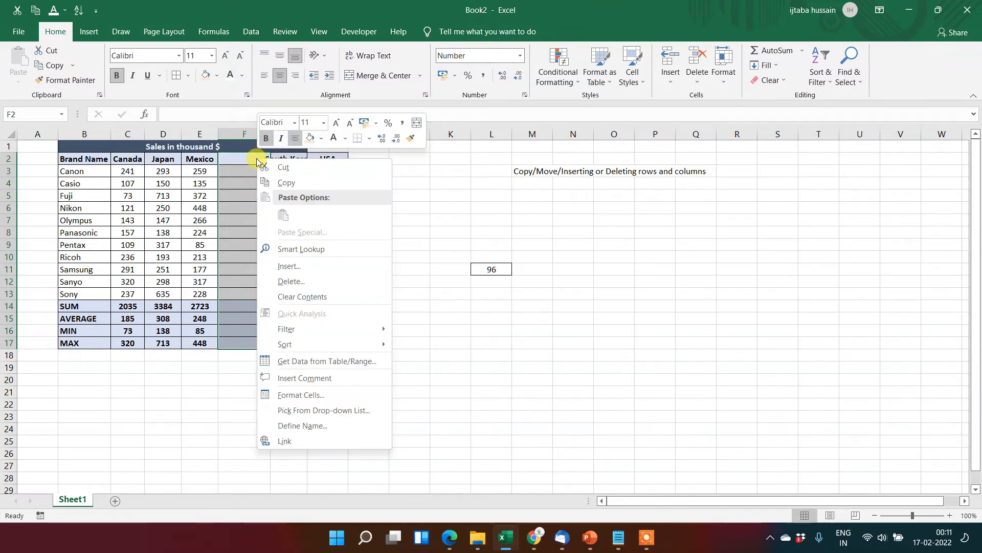
{"action": "left_click", "coordinate": [308, 281]}
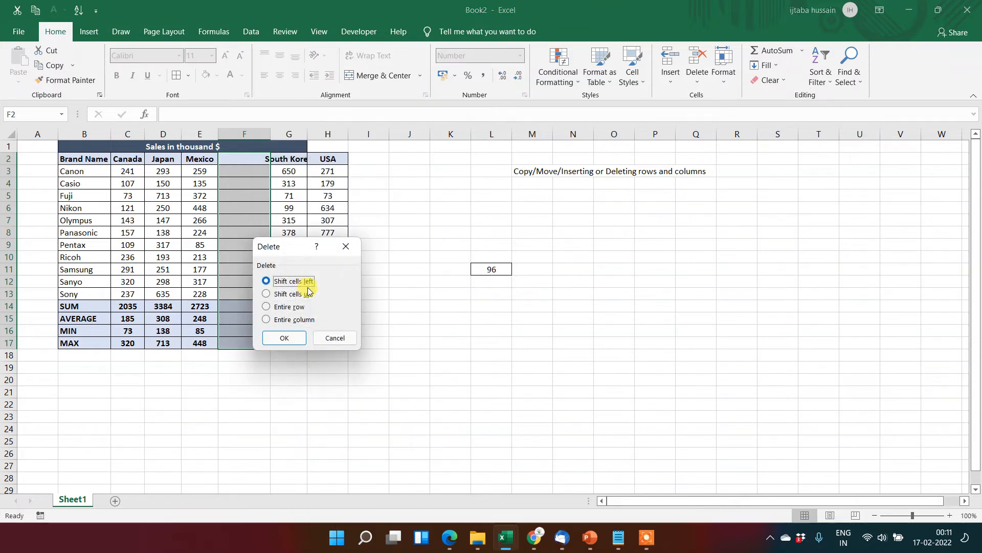
{"action": "left_click", "coordinate": [285, 338]}
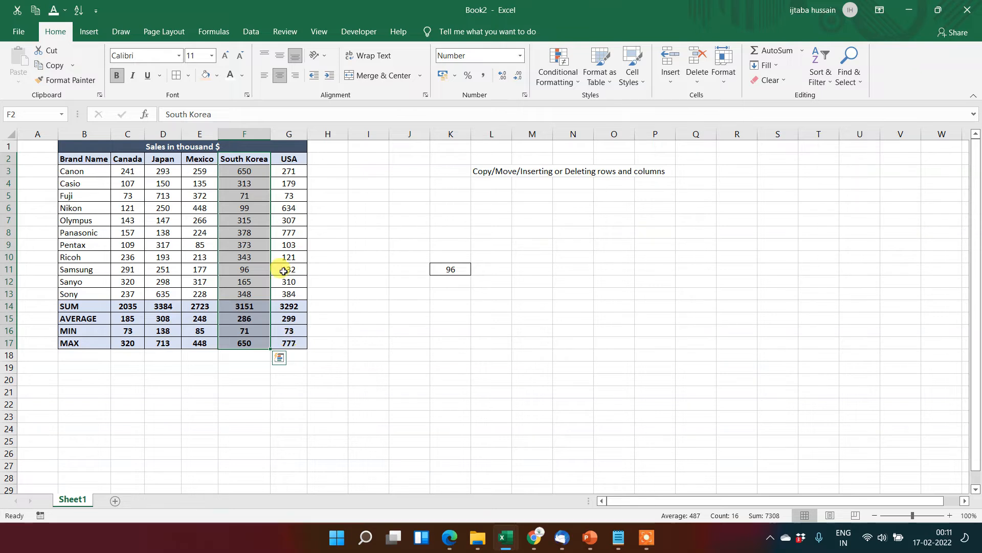
{"action": "left_click", "coordinate": [259, 171]}
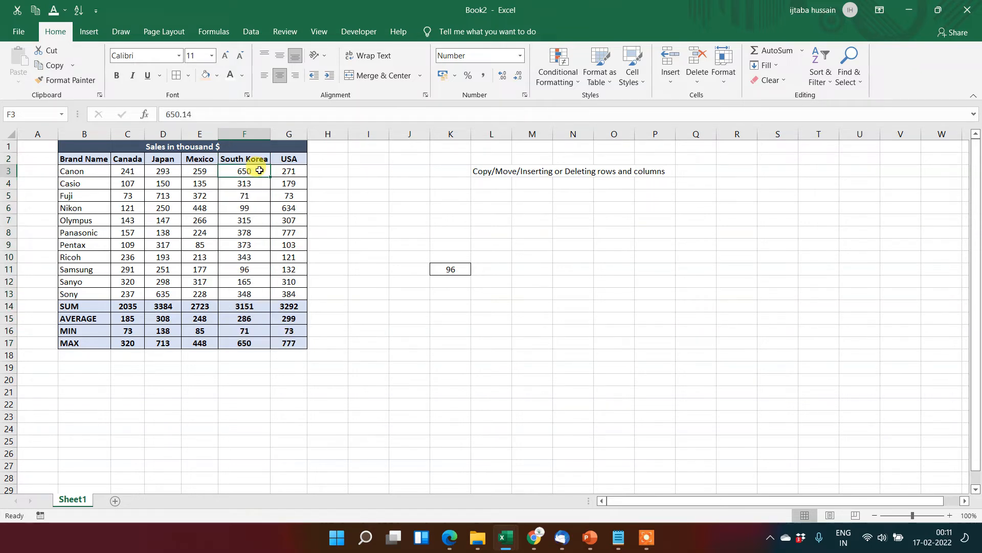
{"action": "left_click", "coordinate": [259, 159]}
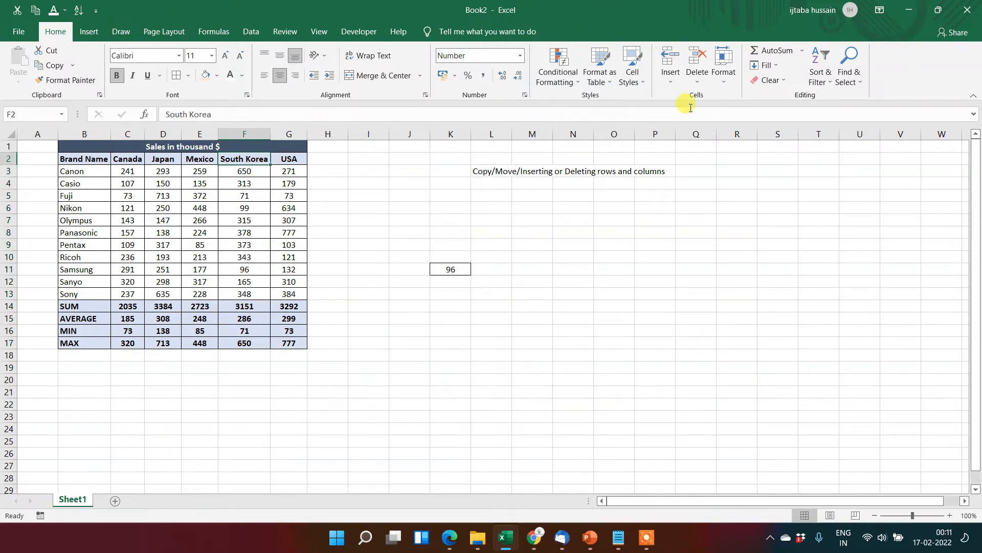
{"action": "left_click", "coordinate": [673, 81]}
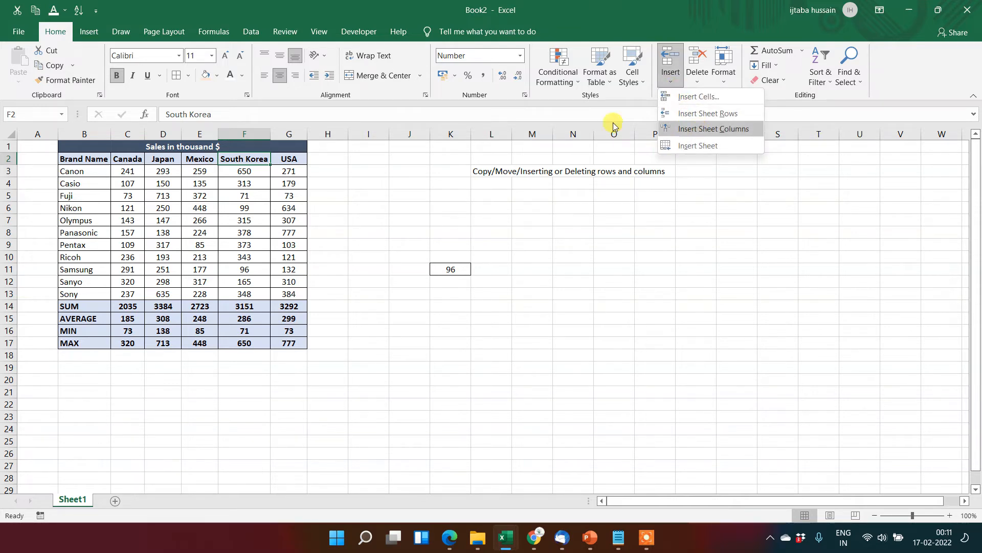
{"action": "left_click", "coordinate": [391, 209]}
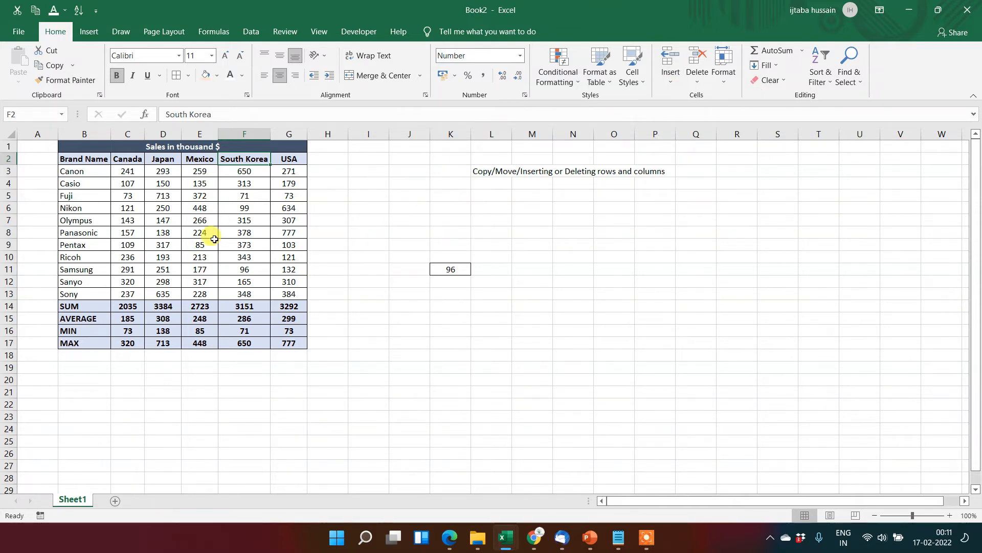
Step: Enter the note "CNT +" in cell J6
{"action": "left_click", "coordinate": [419, 208]}
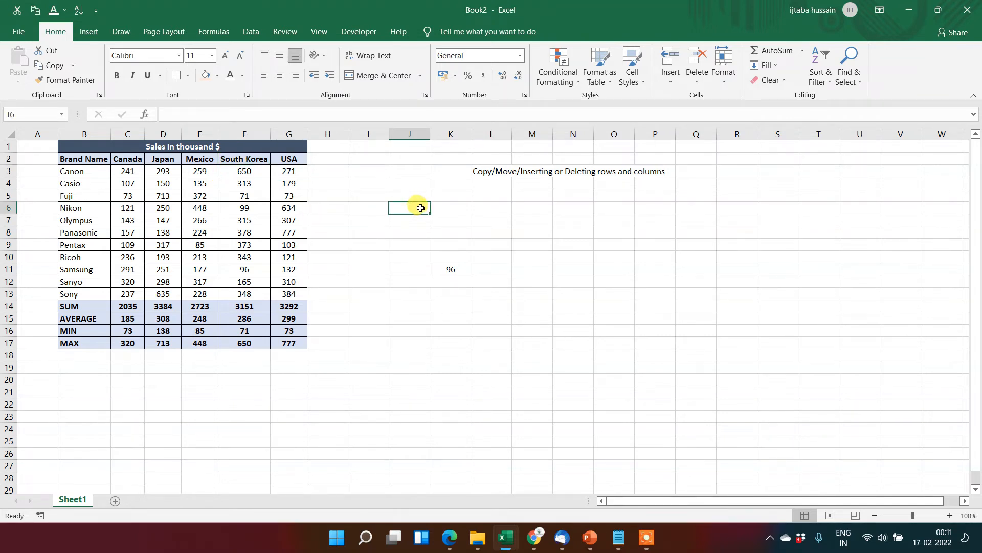
{"action": "type", "text": "CNT +"}
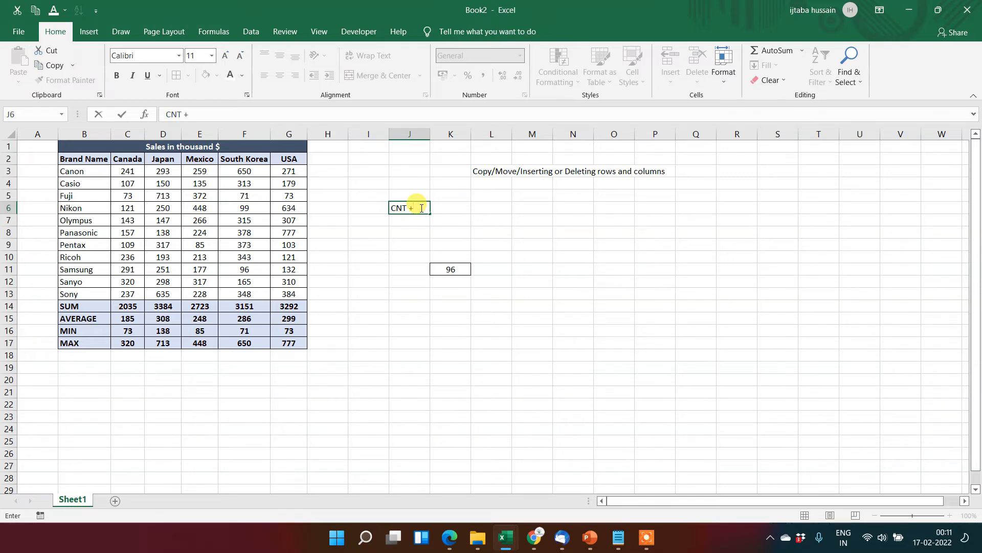
{"action": "key", "text": "Return"}
Step: Insert blank cells at F2:F17, shifting the South Korea and USA cells right
{"action": "key", "text": "Left"}
{"action": "key", "text": "Left"}
{"action": "key", "text": "Left"}
{"action": "key", "text": "Left"}
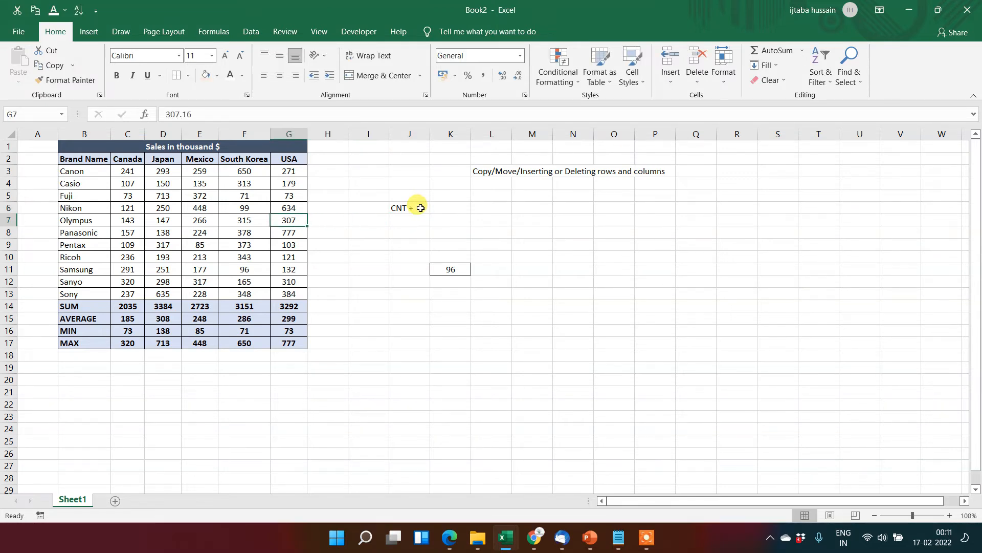
{"action": "key", "text": "ctrl+Up"}
{"action": "key", "text": "ctrl+shift+Down"}
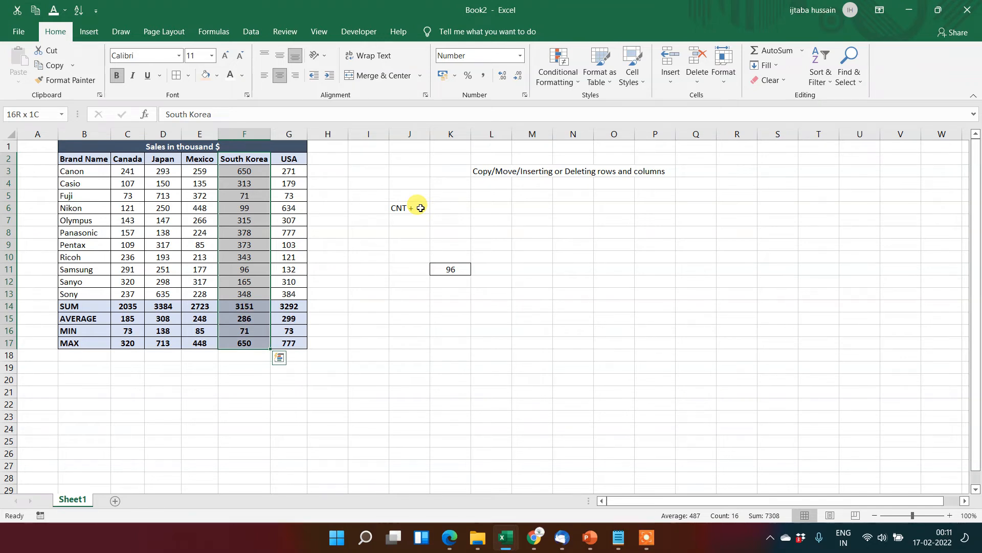
{"action": "key", "text": "ctrl+shift+equal"}
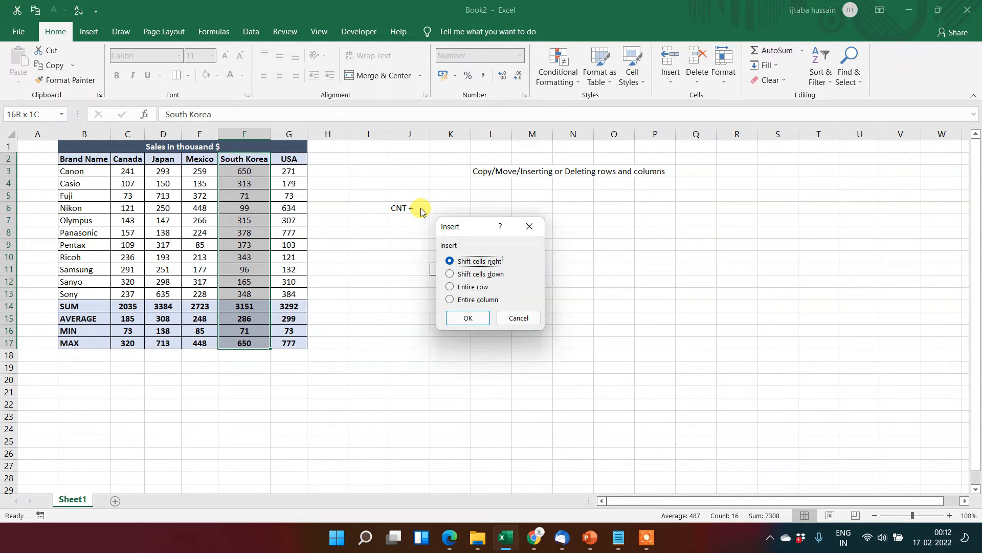
{"action": "key", "text": "Return"}
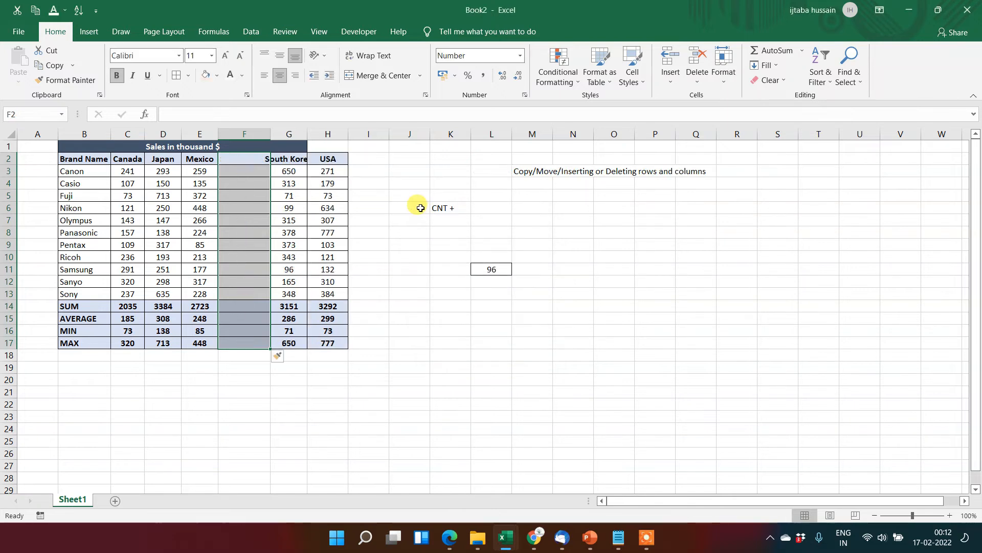
Step: Enter the note "cntr shft -" in cell K7, directly below the "CNT +" note
{"action": "left_click", "coordinate": [446, 222]}
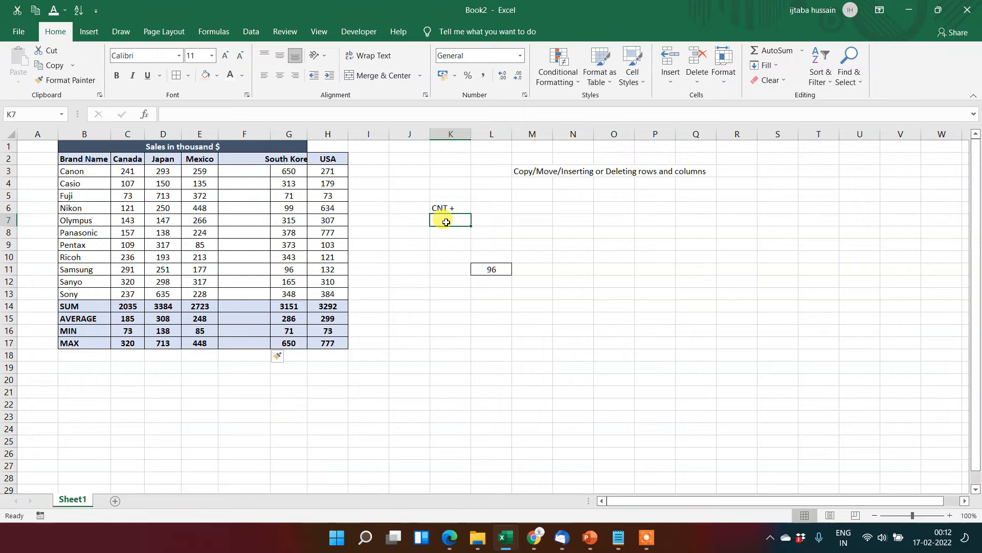
{"action": "type", "text": "cnt +"}
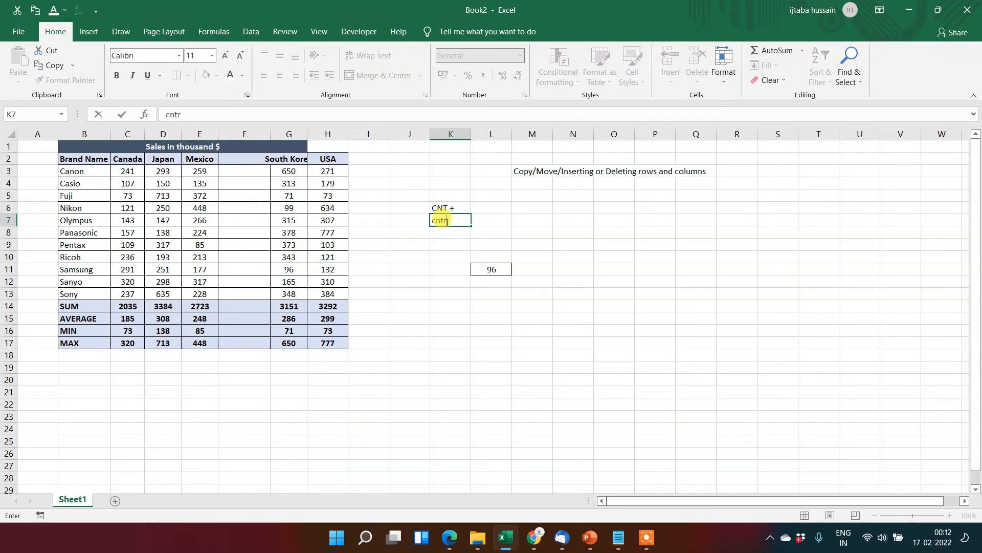
{"action": "type", "text": " shft -"}
{"action": "key", "text": "Return"}
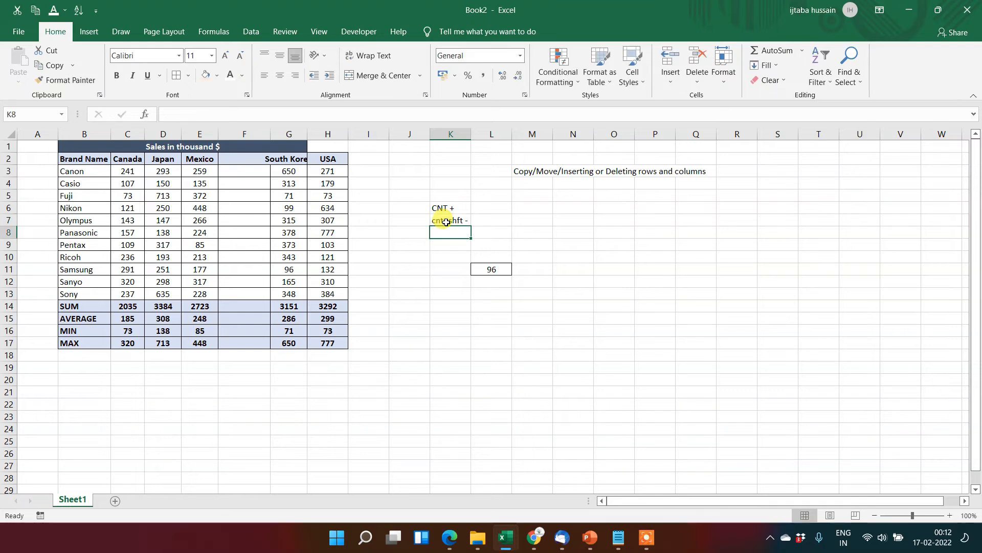
Step: Delete the blank cells F2:F17 between the Mexico and South Korea columns, shifting the remaining cells left
{"action": "left_click", "coordinate": [250, 161]}
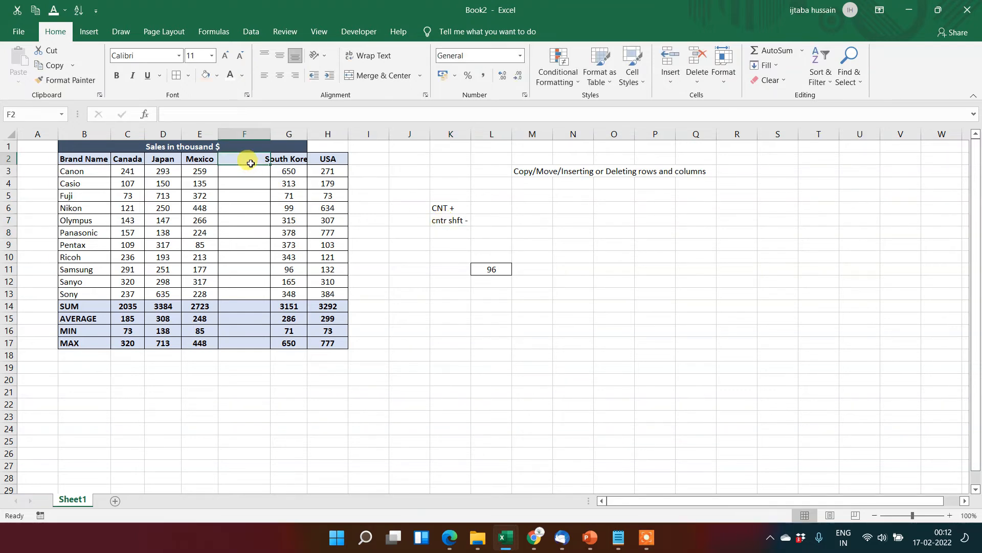
{"action": "key", "text": "shift+Down"}
{"action": "key", "text": "shift+Down"}
{"action": "key", "text": "shift+Down"}
{"action": "key", "text": "shift+Down"}
{"action": "key", "text": "shift+Down"}
{"action": "key", "text": "shift+Down"}
{"action": "key", "text": "shift+Down"}
{"action": "key", "text": "shift+Down"}
{"action": "key", "text": "shift+Down"}
{"action": "key", "text": "shift+Down"}
{"action": "key", "text": "shift+Down"}
{"action": "key", "text": "shift+Down"}
{"action": "key", "text": "shift+Down"}
{"action": "key", "text": "shift+Down"}
{"action": "key", "text": "shift+Down"}
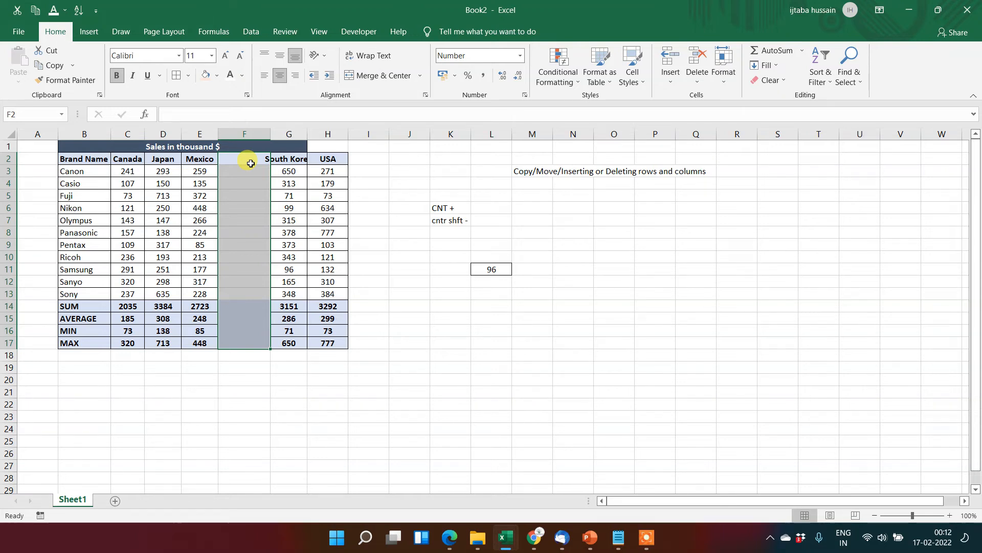
{"action": "key", "text": "ctrl+minus"}
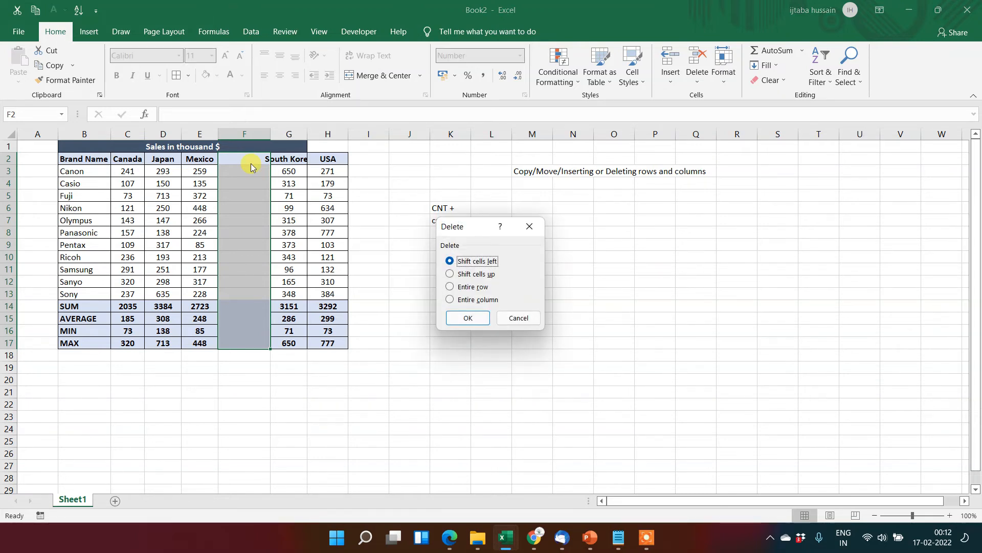
{"action": "key", "text": "Return"}
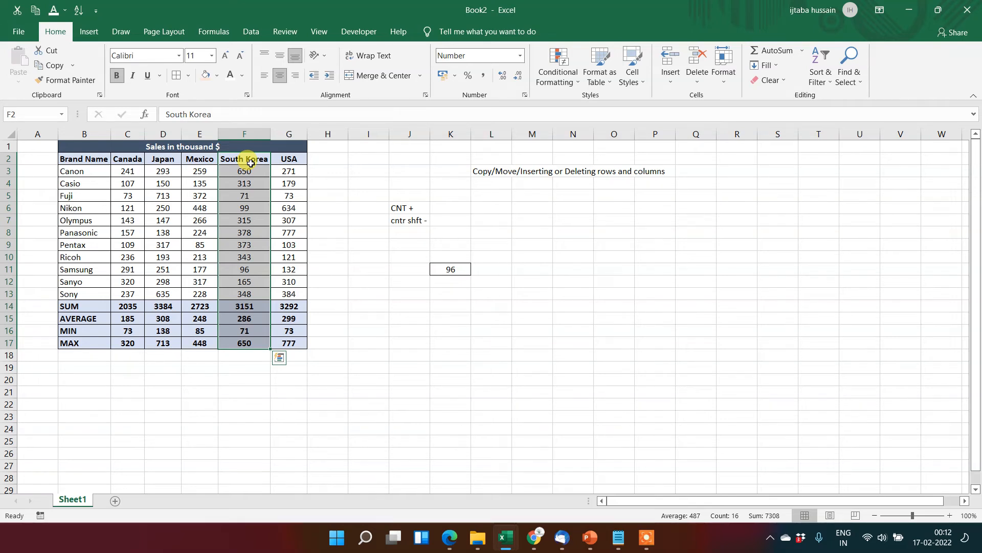
{"action": "key", "text": "ctrl+q"}
{"action": "key", "text": "Escape"}
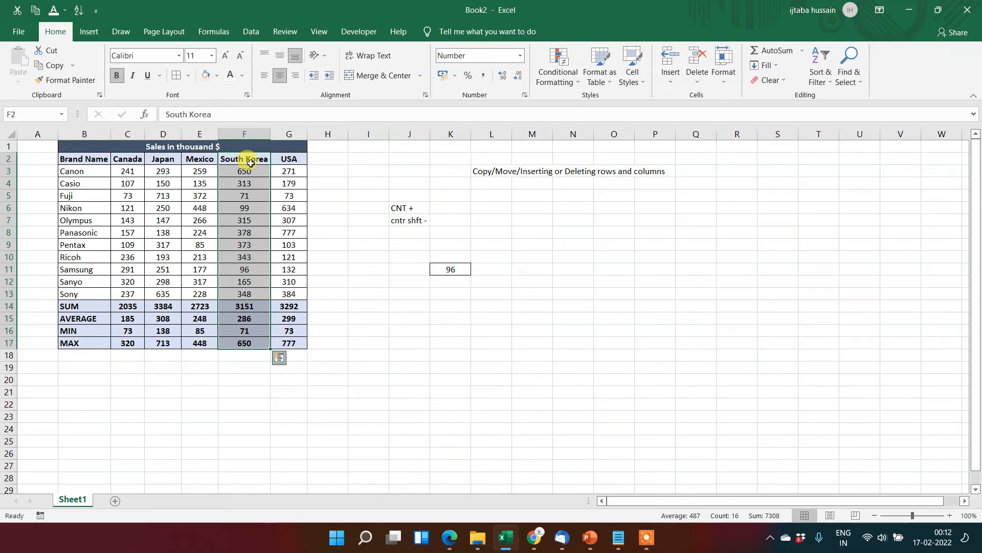
Step: Change the note in cell J6 to "CNT sht +"
{"action": "key", "text": "Right"}
{"action": "key", "text": "Right"}
{"action": "key", "text": "Right"}
{"action": "key", "text": "Right"}
{"action": "key", "text": "Down"}
{"action": "key", "text": "Down"}
{"action": "key", "text": "Down"}
{"action": "key", "text": "Down"}
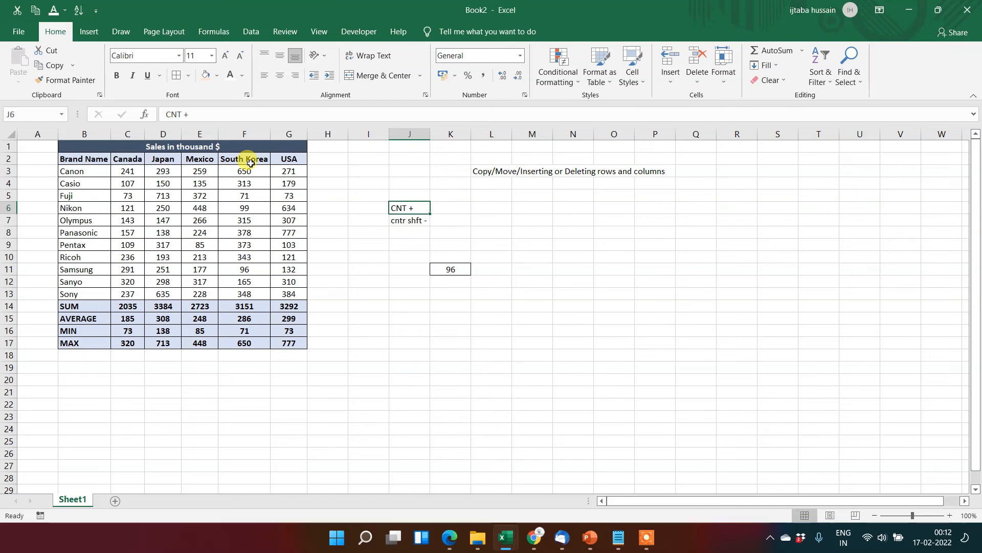
{"action": "key", "text": "XF86MonBrightnessDown"}
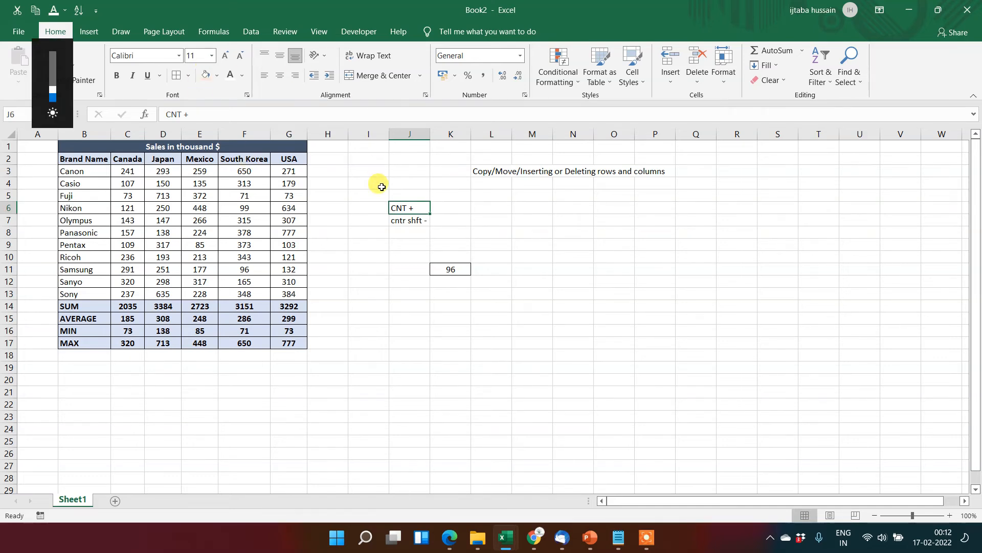
{"action": "double_click", "coordinate": [411, 206]}
{"action": "type", "text": "sht"}
{"action": "key", "text": "Return"}
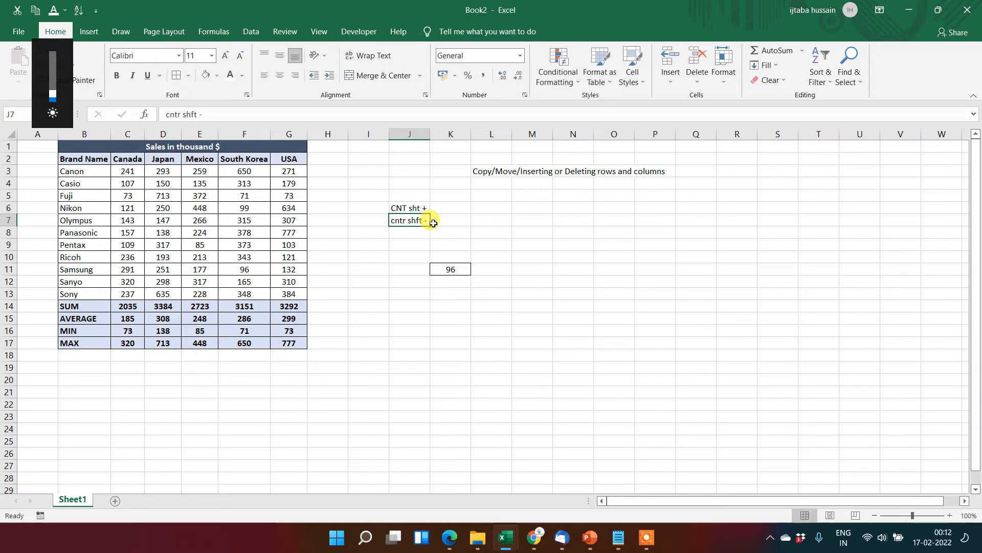
Step: Remove "shft" from the note in cell J7 so it reads "cntr -"
{"action": "double_click", "coordinate": [416, 221]}
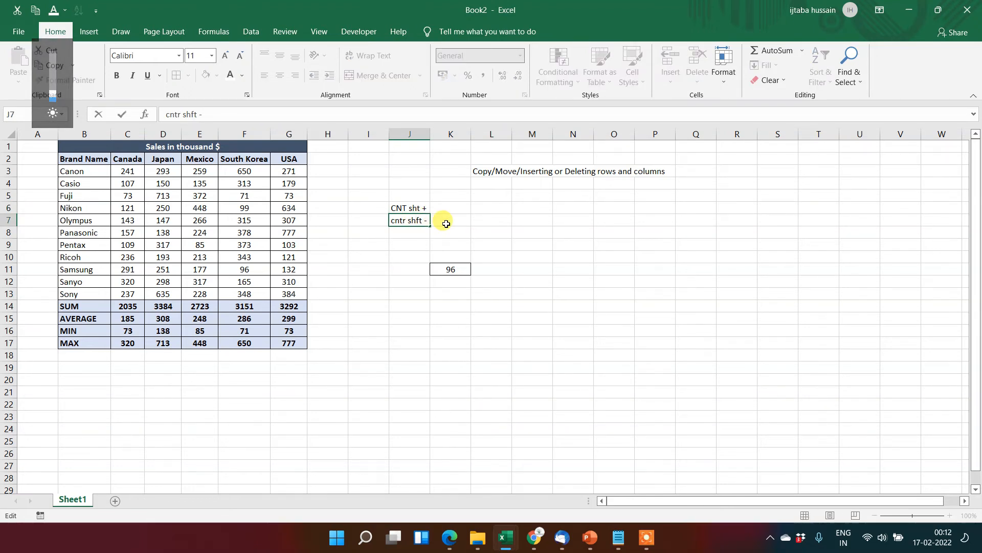
{"action": "key", "text": "BackSpace"}
{"action": "key", "text": "BackSpace"}
{"action": "key", "text": "Return"}
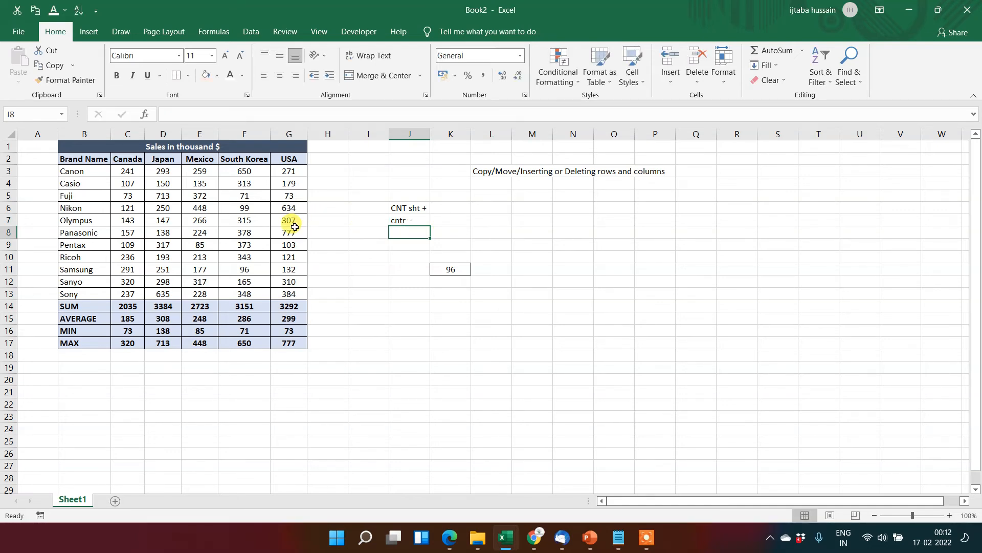
{"action": "key", "text": "XF86MonBrightnessUp"}
{"action": "key", "text": "XF86MonBrightnessUp"}
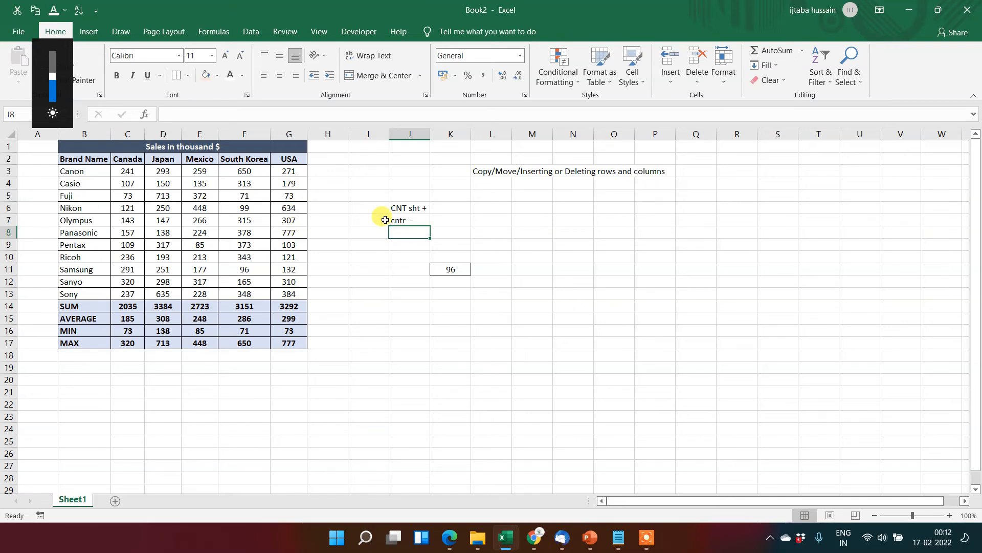
{"action": "key", "text": "Left"}
{"action": "key", "text": "Up"}
{"action": "key", "text": "Up"}
{"action": "key", "text": "Left"}
{"action": "key", "text": "Left"}
{"action": "key", "text": "Right"}
{"action": "key", "text": "Right"}
{"action": "key", "text": "Right"}
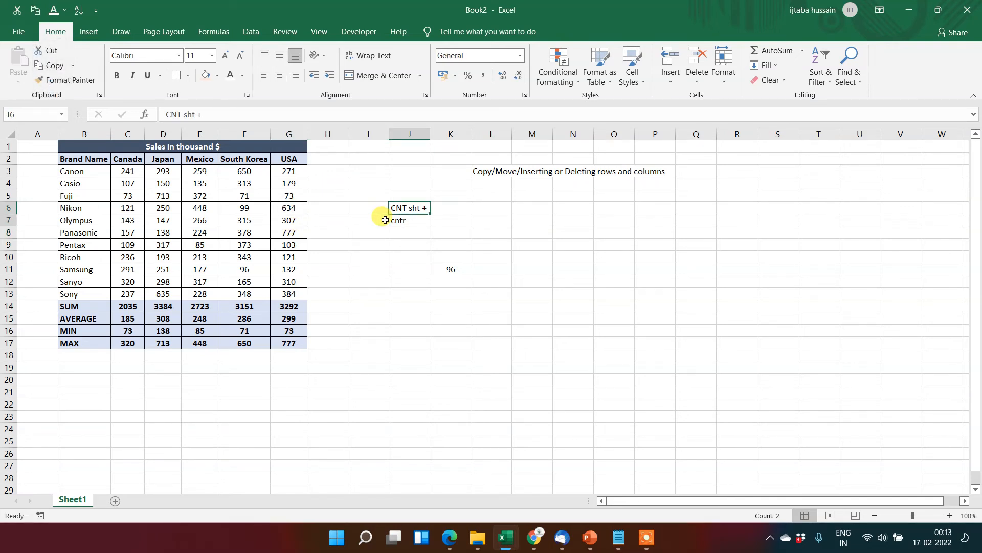
{"action": "key", "text": "shift+Down"}
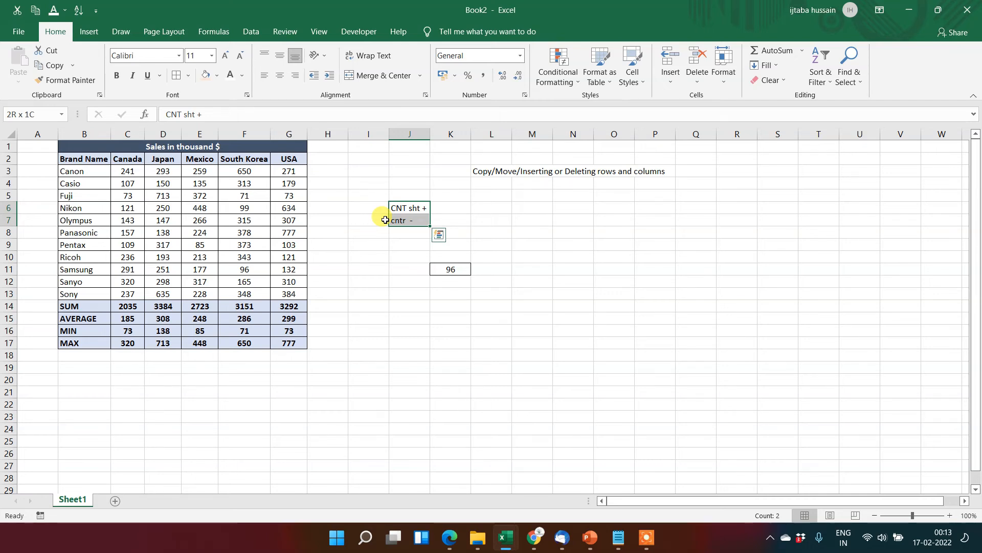
{"action": "key", "text": "ctrl+Left"}
{"action": "key", "text": "ctrl+Left"}
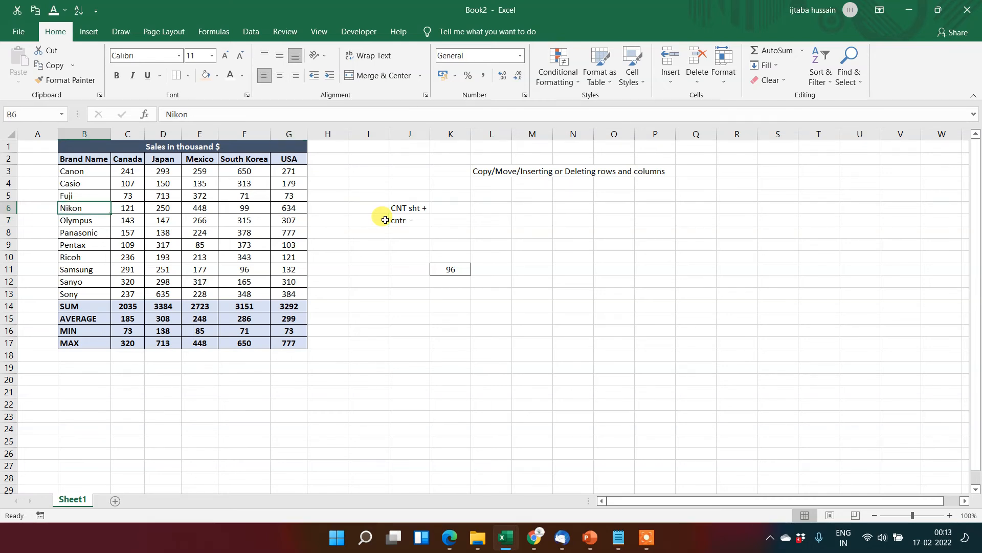
{"action": "type", "text": "000"}
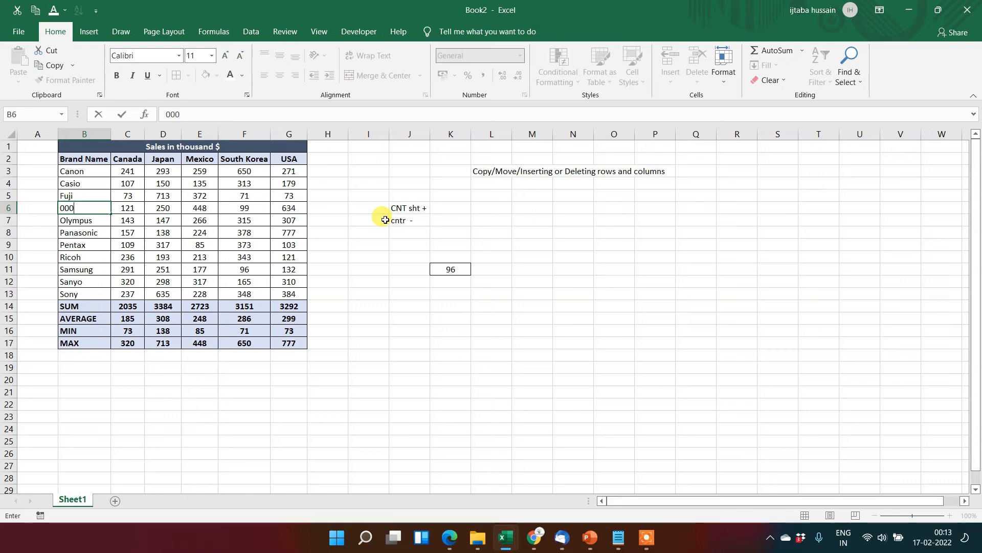
{"action": "key", "text": "Escape"}
Step: Cut the South Korea cells F2:F17, insert them before the Japan column at D2, and autofit column D's width
{"action": "key", "text": "ctrl+Up"}
{"action": "key", "text": "Right"}
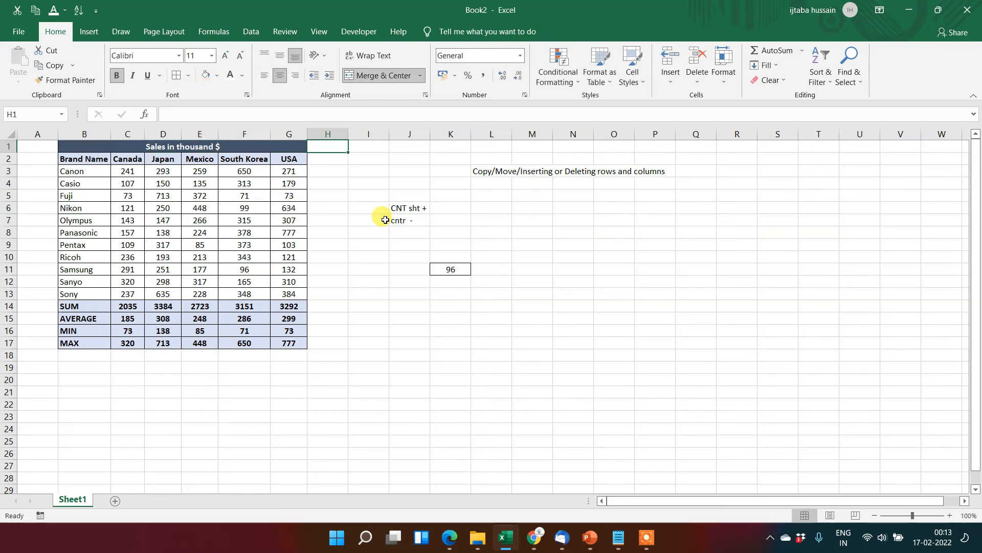
{"action": "key", "text": "Down"}
{"action": "key", "text": "Down"}
{"action": "key", "text": "Left"}
{"action": "key", "text": "Left"}
{"action": "key", "text": "Up"}
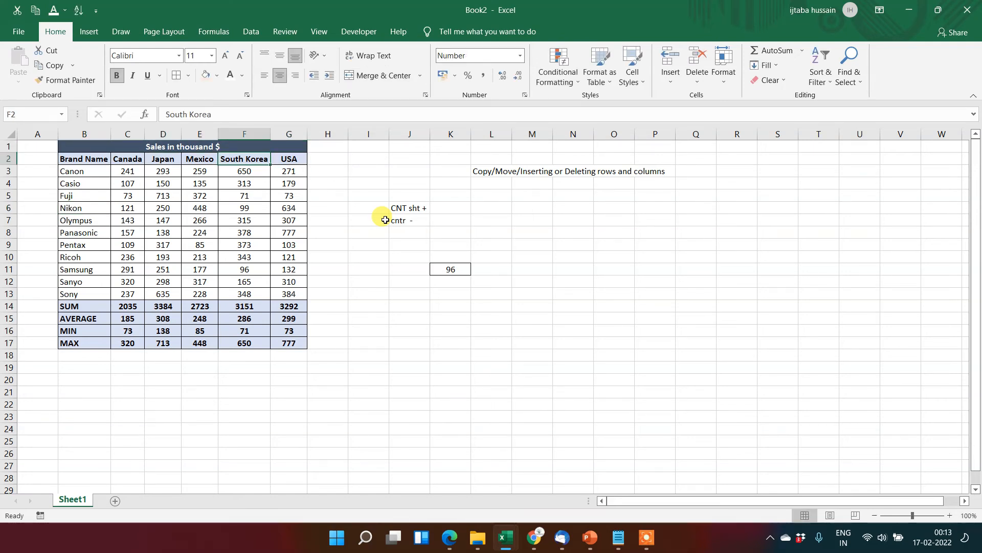
{"action": "key", "text": "ctrl+shift+Down"}
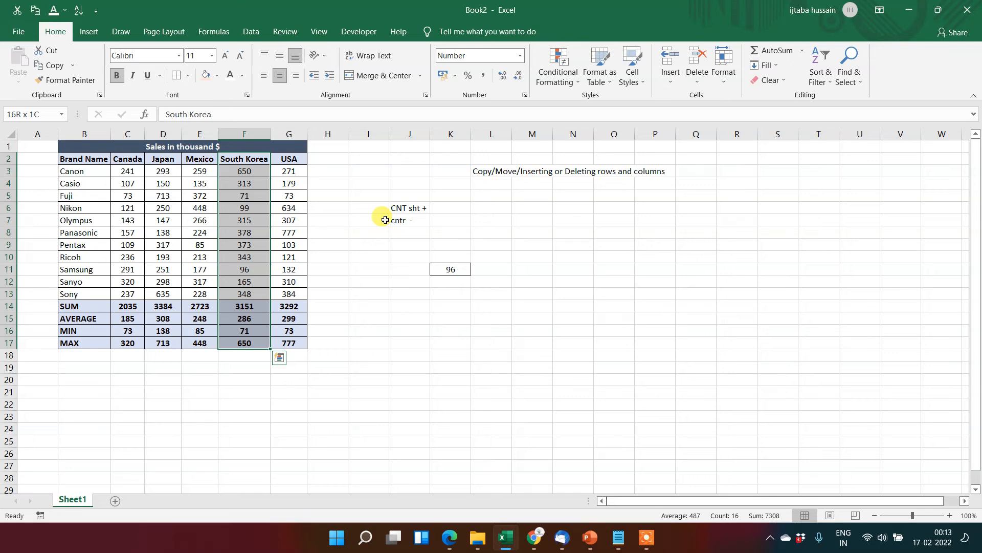
{"action": "key", "text": "ctrl+c"}
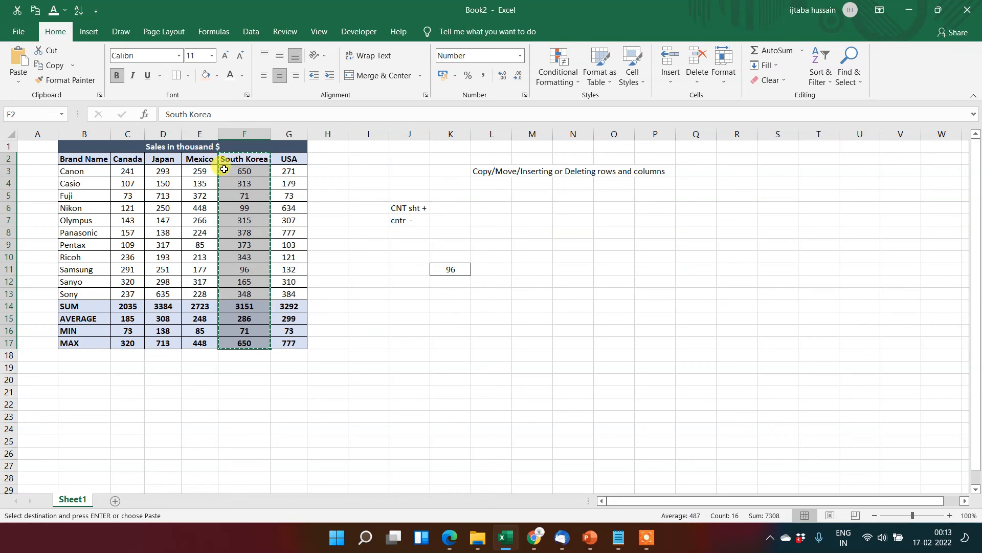
{"action": "key", "text": "ctrl+q"}
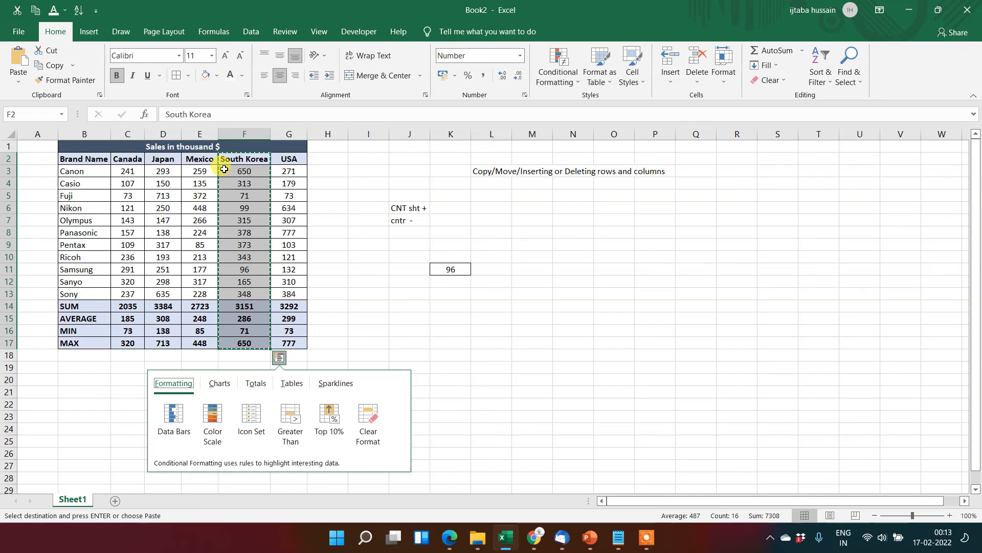
{"action": "key", "text": "Escape"}
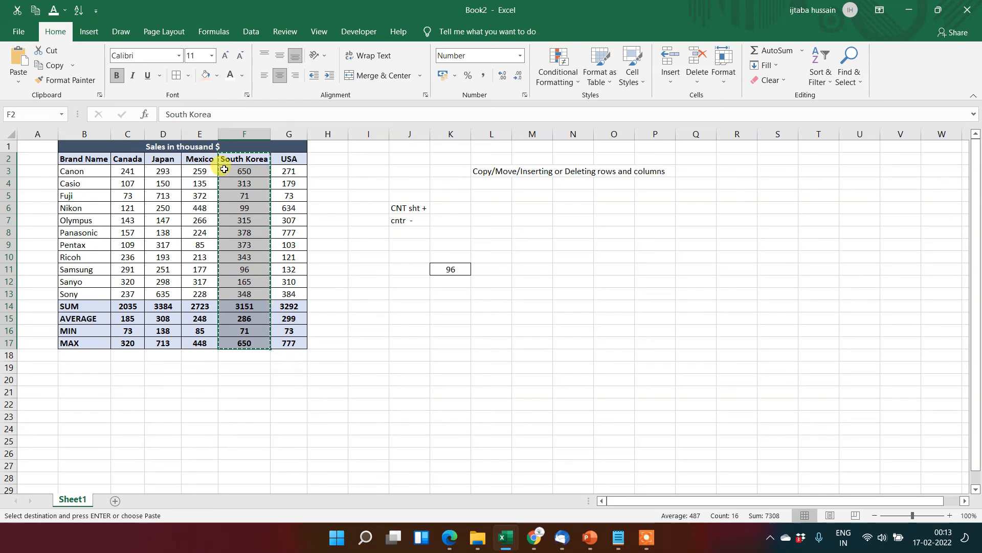
{"action": "left_click", "coordinate": [160, 160]}
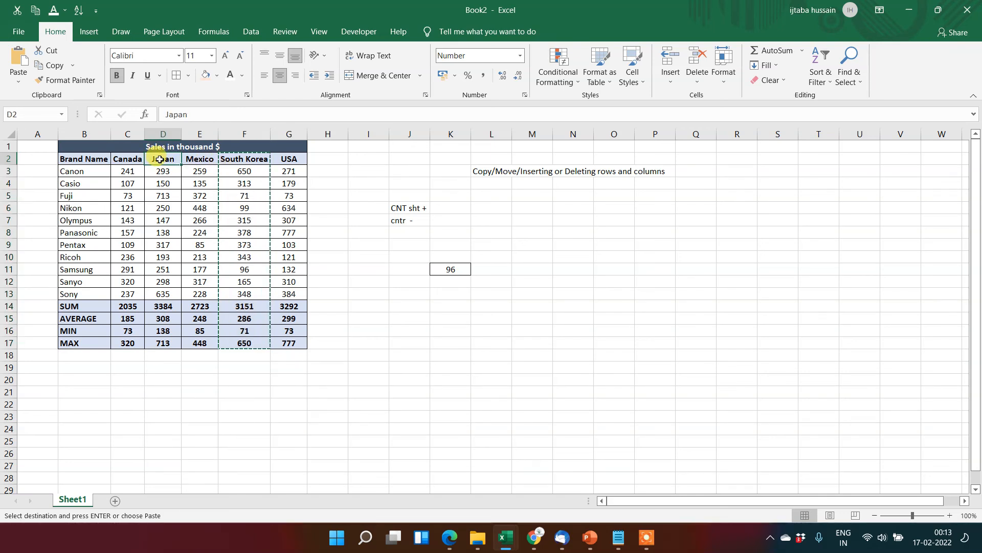
{"action": "right_click", "coordinate": [161, 161]}
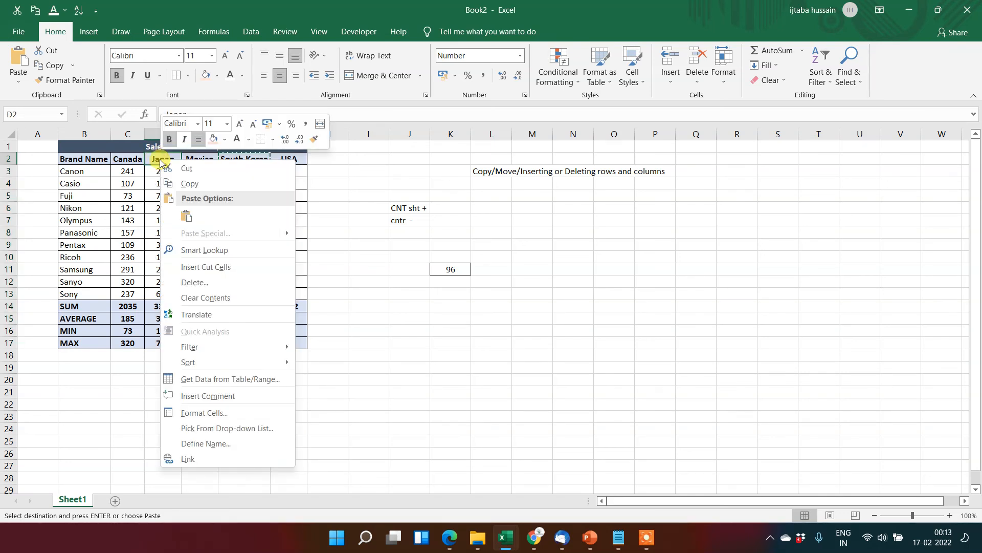
{"action": "left_click", "coordinate": [206, 267]}
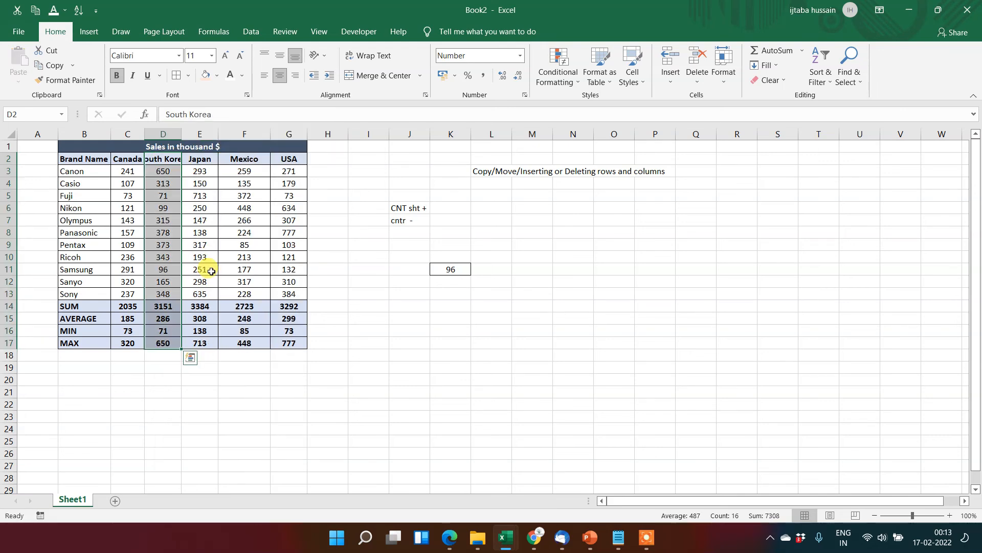
{"action": "double_click", "coordinate": [182, 133]}
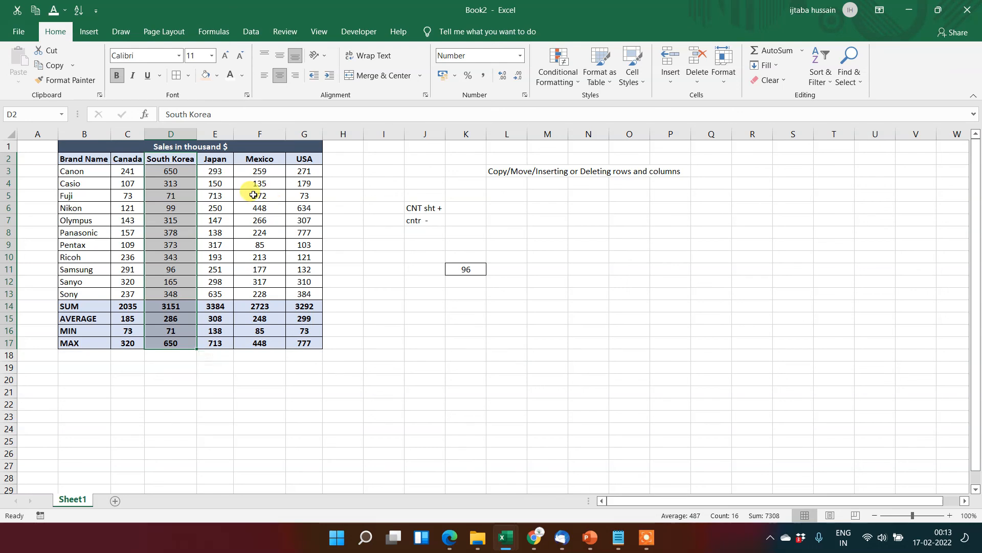
Step: Cut the Sanyo row cells B12:G12 and insert them above the Pentax row at B9
{"action": "left_click", "coordinate": [103, 282]}
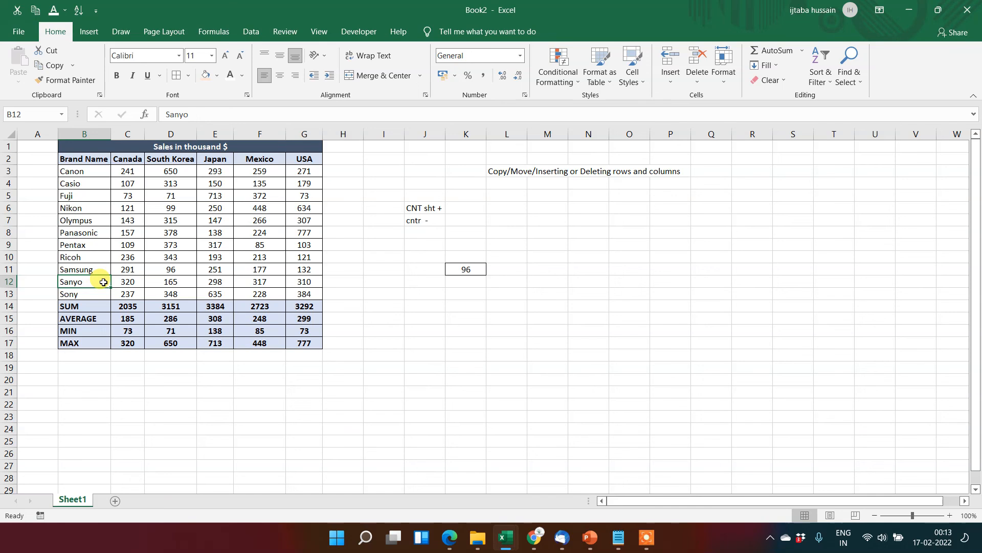
{"action": "key", "text": "ctrl+shift+Right"}
{"action": "key", "text": "ctrl+c"}
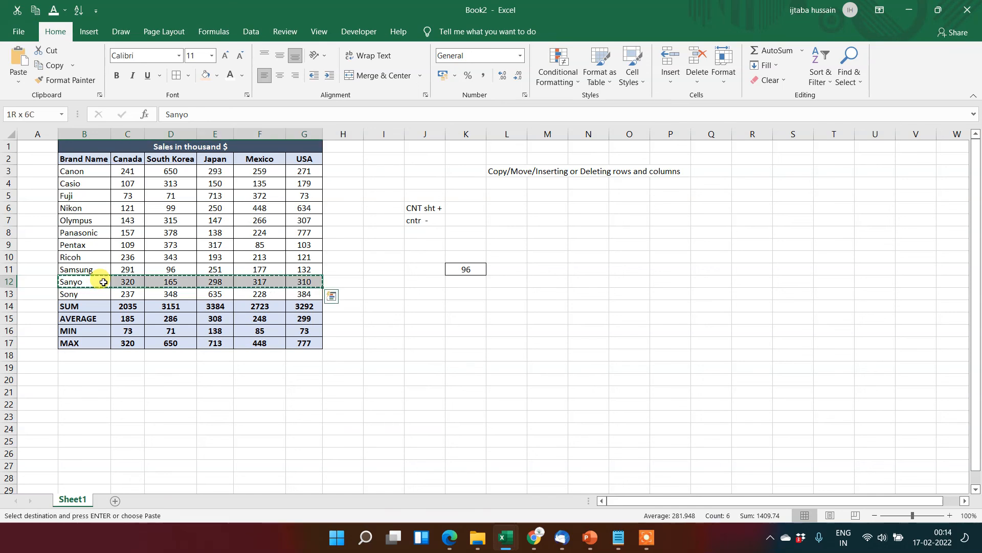
{"action": "left_click", "coordinate": [81, 244]}
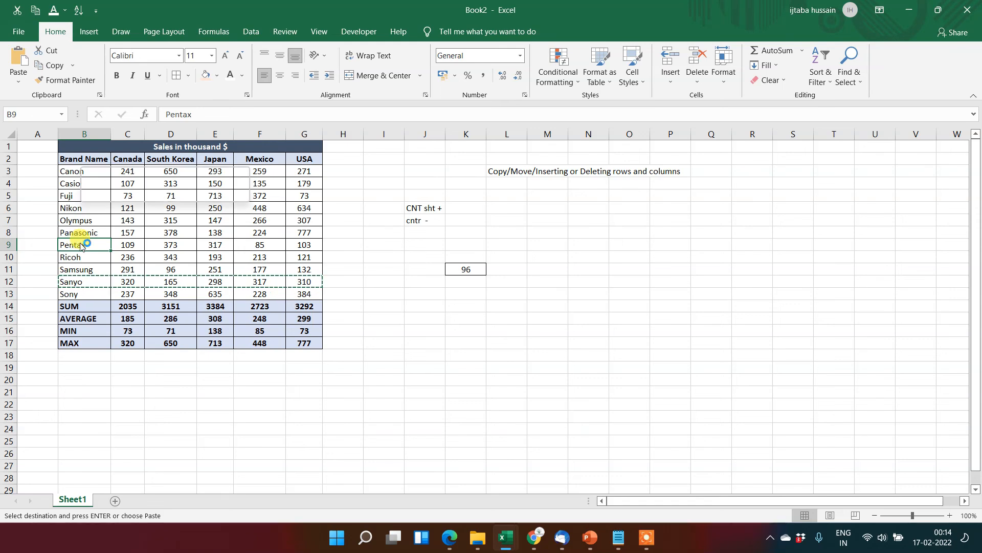
{"action": "right_click", "coordinate": [80, 243]}
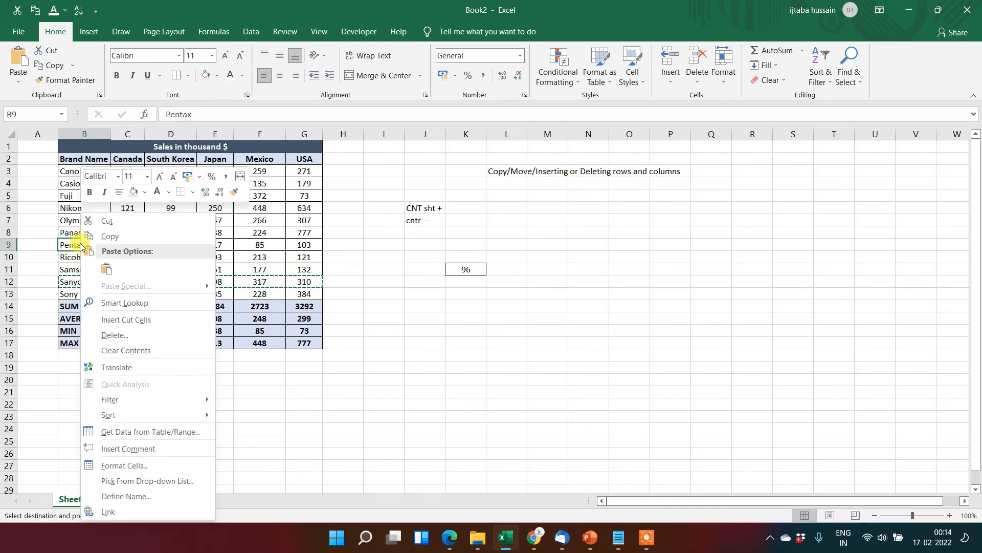
{"action": "left_click", "coordinate": [148, 329]}
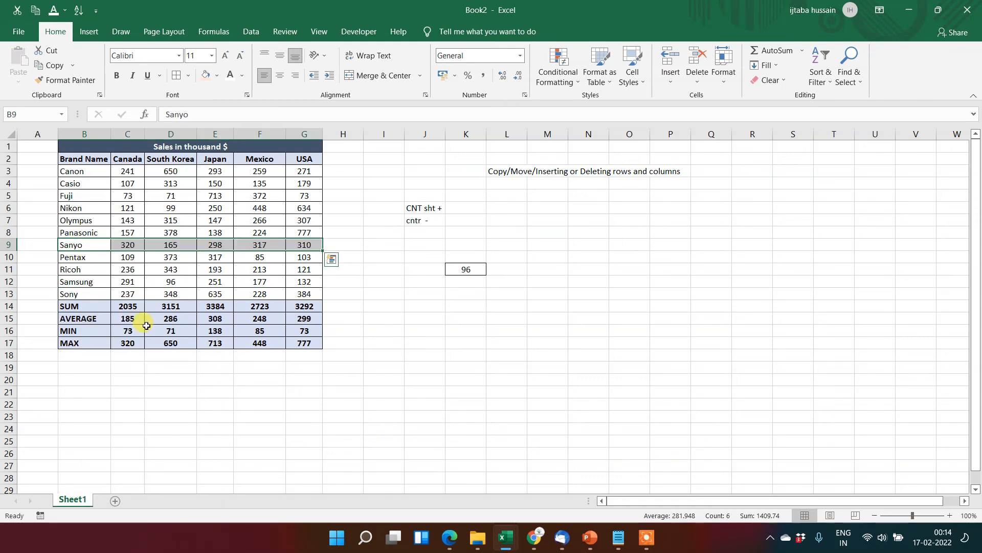
{"action": "key", "text": "shift+Down"}
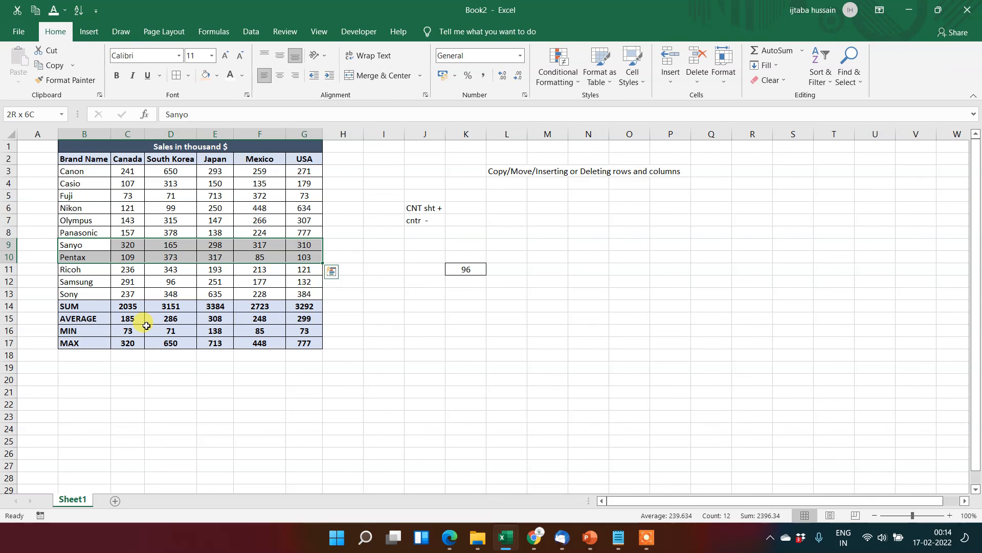
{"action": "key", "text": "Up"}
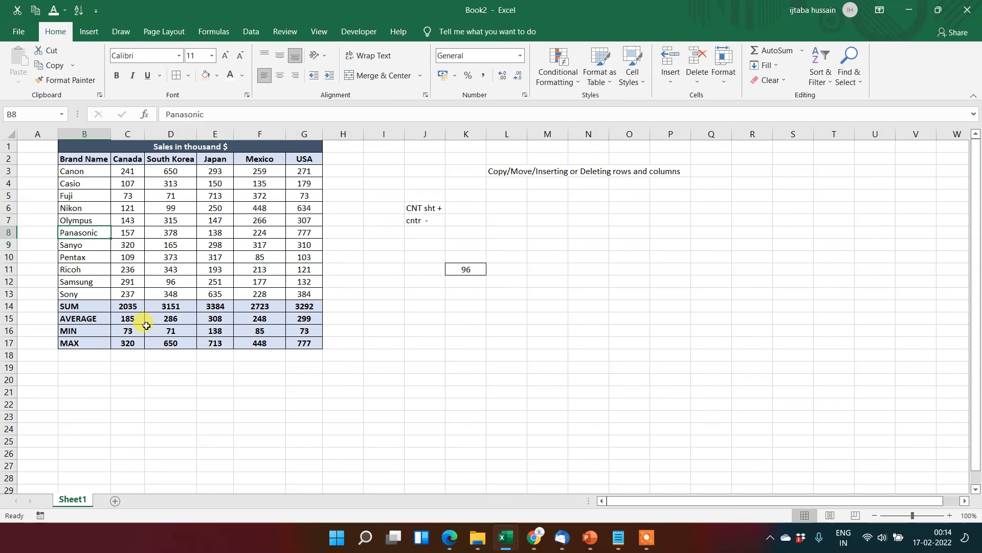